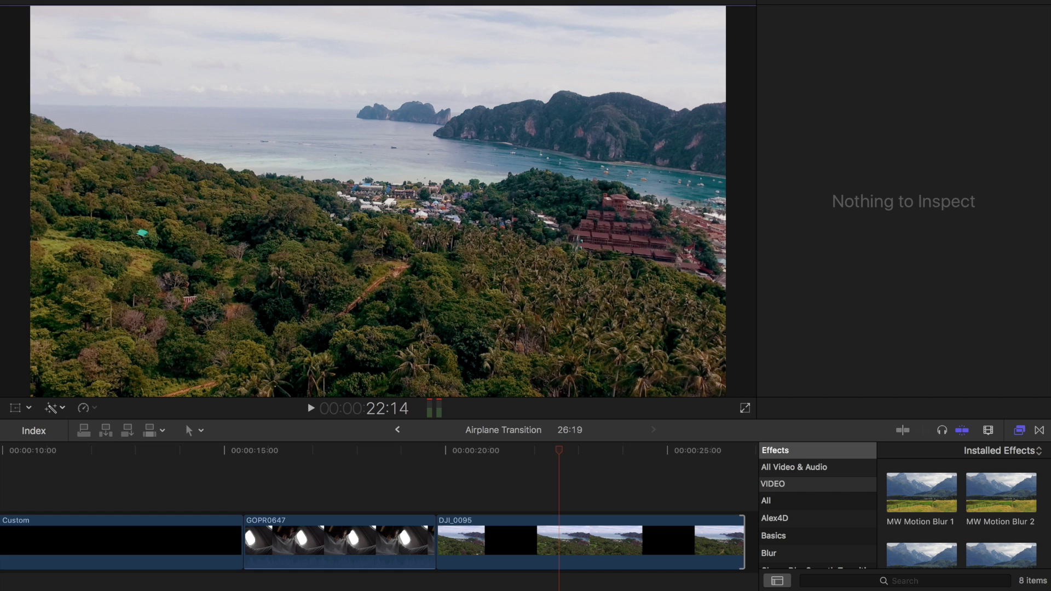
Put the playhead at 17:08 and select the GOPR0647 cabin clip so it shows in the Inspector
{"action": "left_click", "coordinate": [328, 451]}
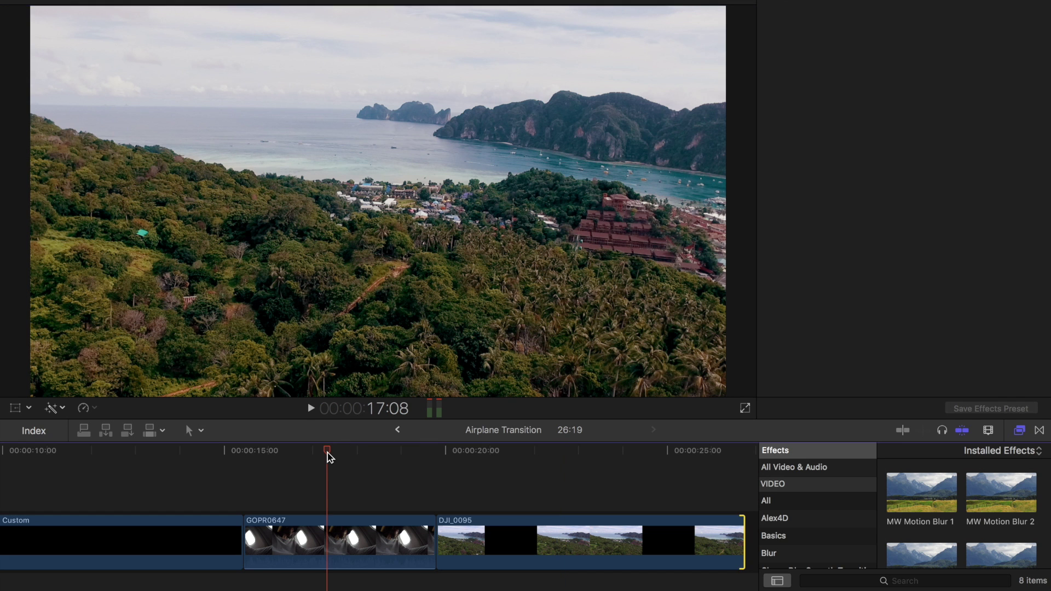
{"action": "left_click", "coordinate": [334, 547]}
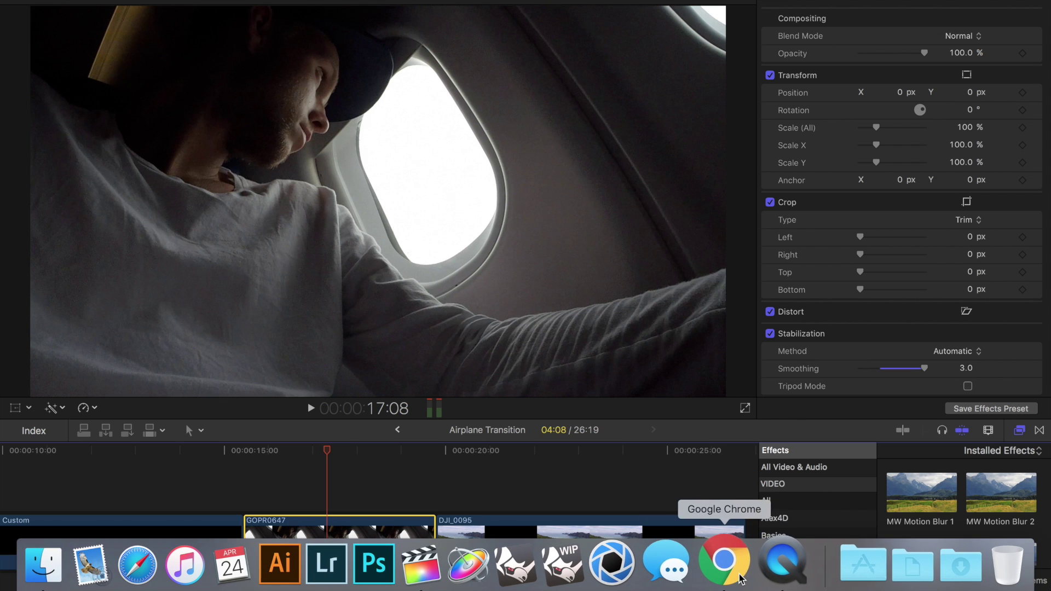
{"action": "left_click", "coordinate": [739, 575]}
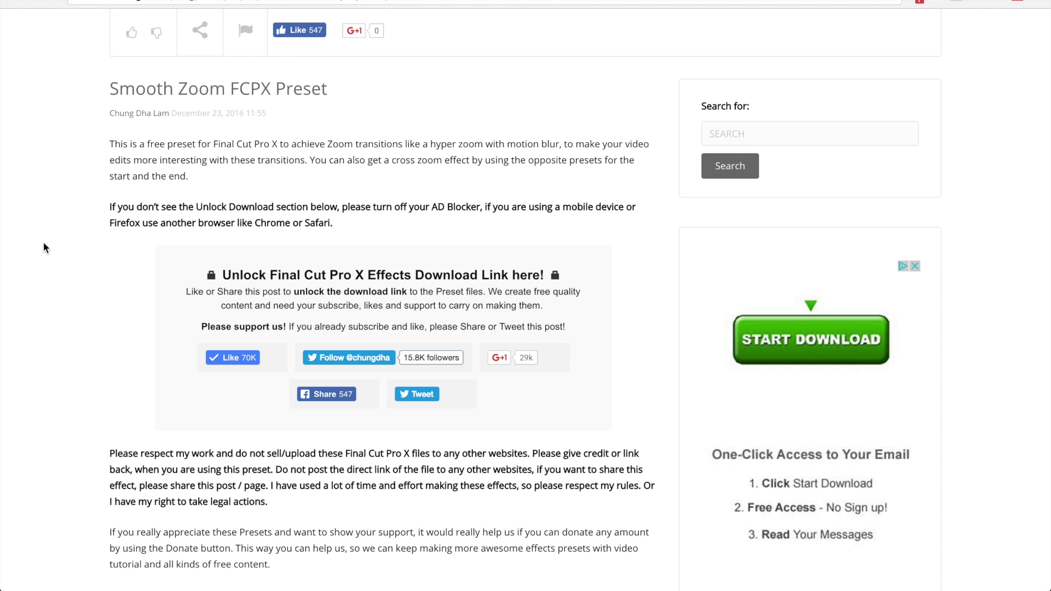
{"action": "scroll", "coordinate": [44, 243], "scroll_direction": "up", "scroll_amount": 3}
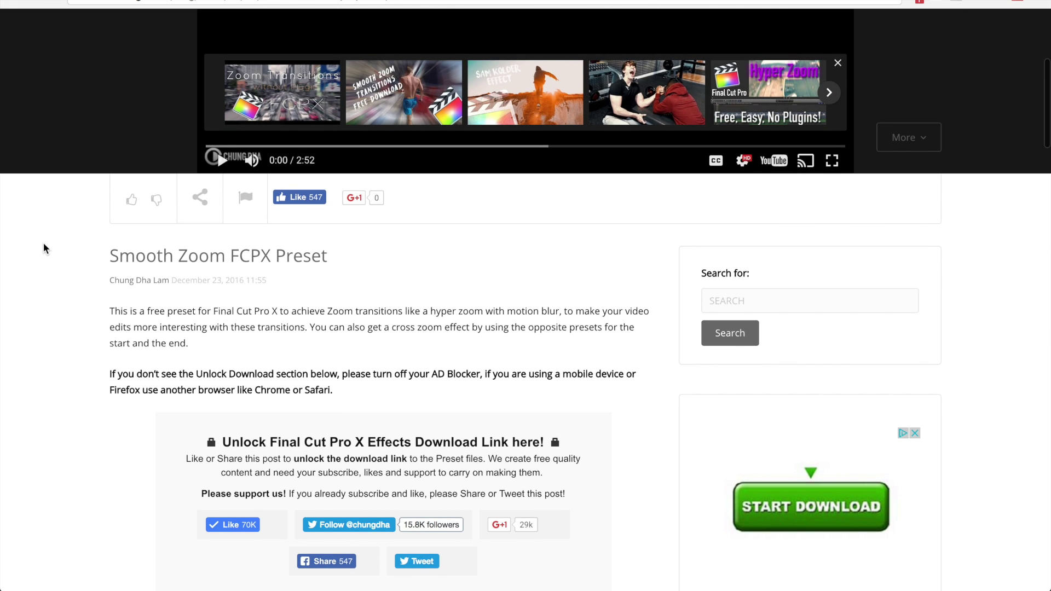
{"action": "scroll", "coordinate": [44, 244], "scroll_direction": "down", "scroll_amount": 3}
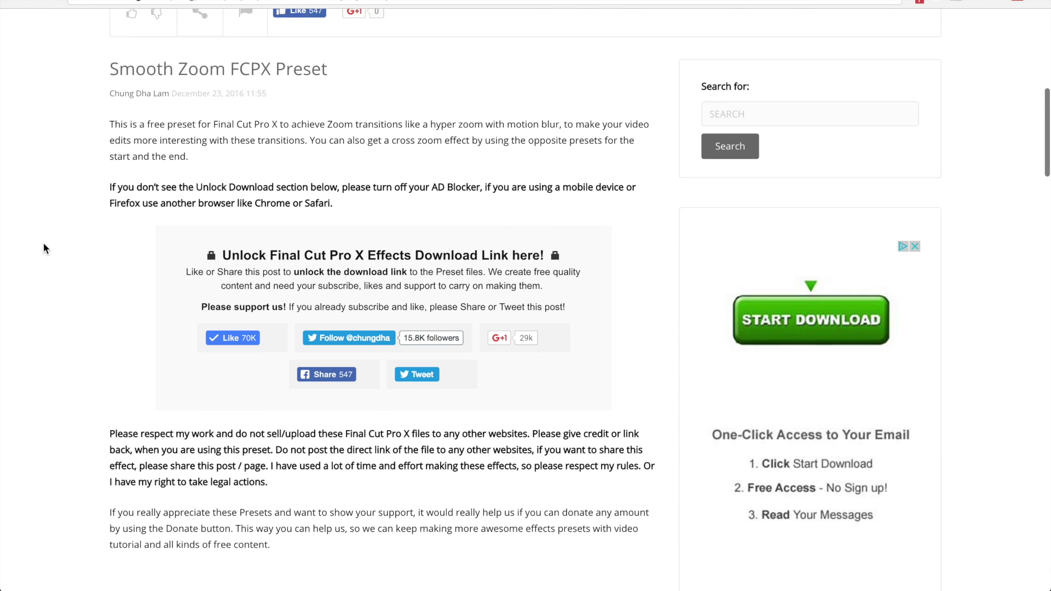
{"action": "scroll", "coordinate": [44, 244], "scroll_direction": "down", "scroll_amount": 1}
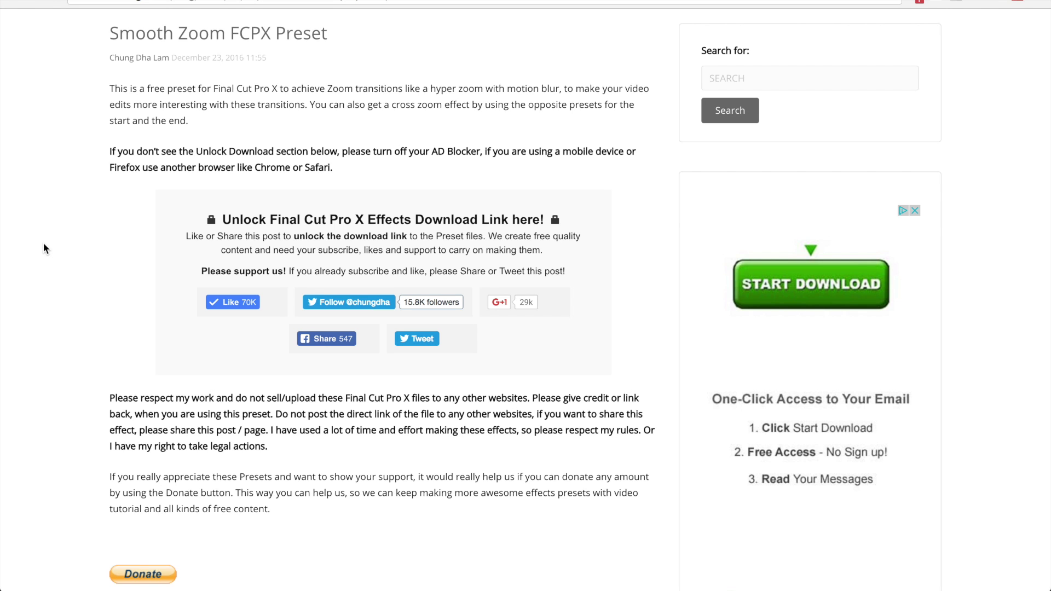
{"action": "mouse_move", "coordinate": [519, 588]}
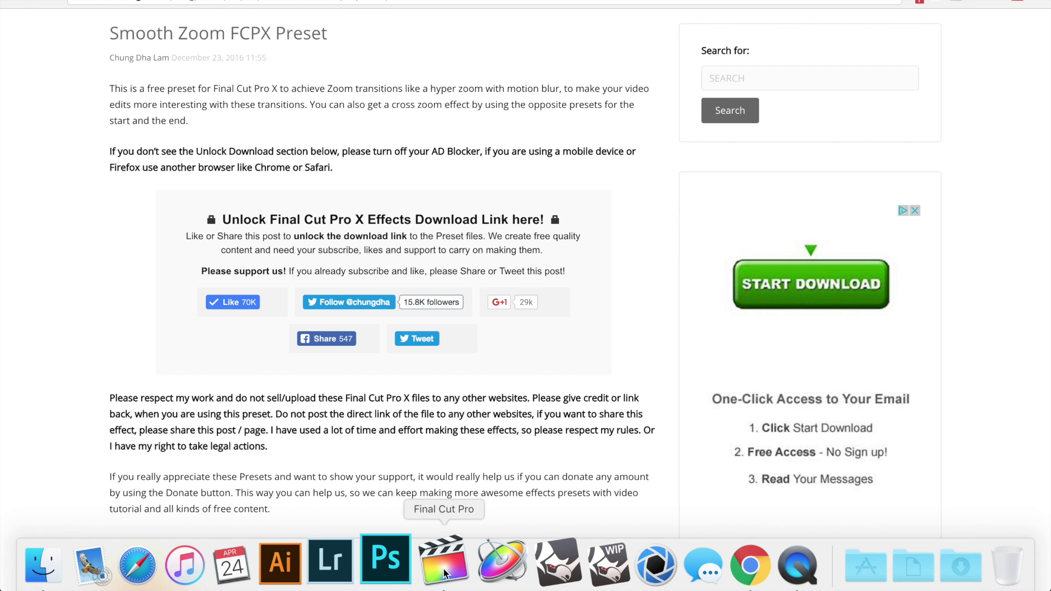
{"action": "left_click", "coordinate": [444, 570]}
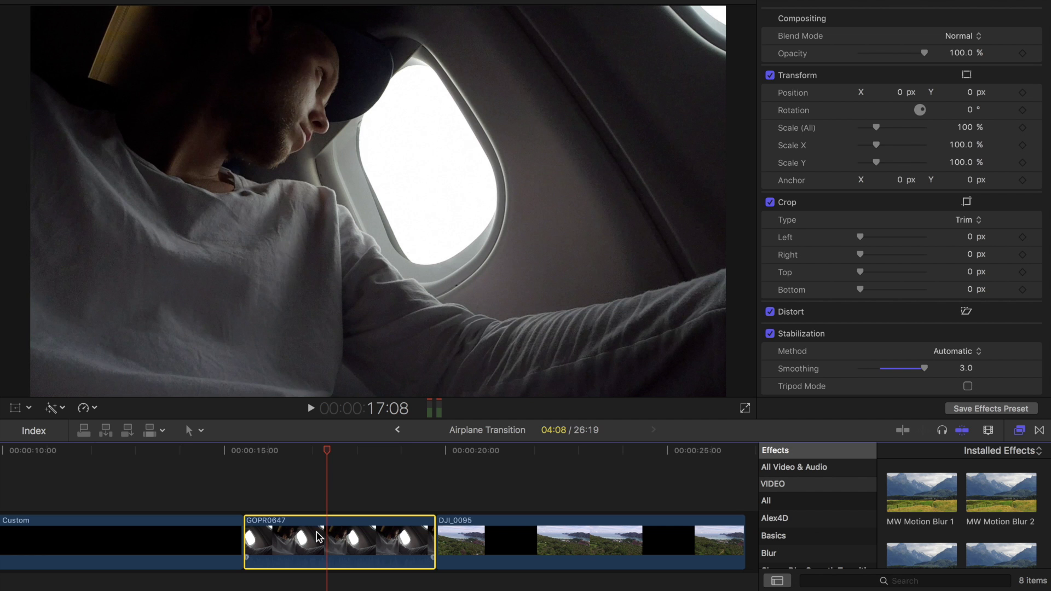
Move GOPR0647 above the storyline as a connected clip over the start of DJI_0095
{"action": "left_click_drag", "start_coordinate": [325, 532], "coordinate": [308, 487]}
{"action": "scroll", "coordinate": [262, 485], "scroll_direction": "left", "scroll_amount": 3}
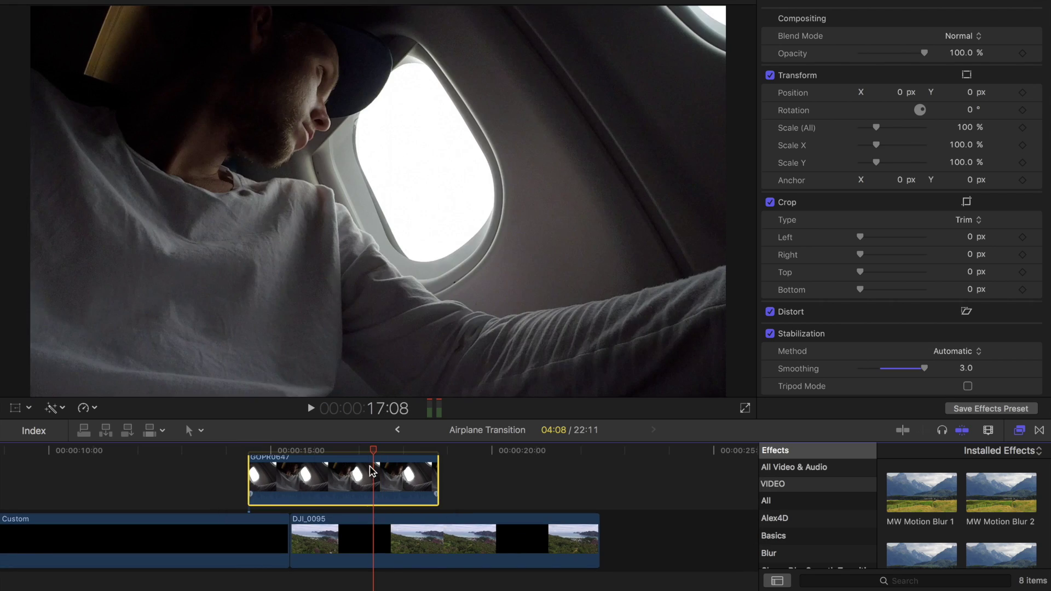
{"action": "left_click_drag", "start_coordinate": [375, 450], "coordinate": [322, 476]}
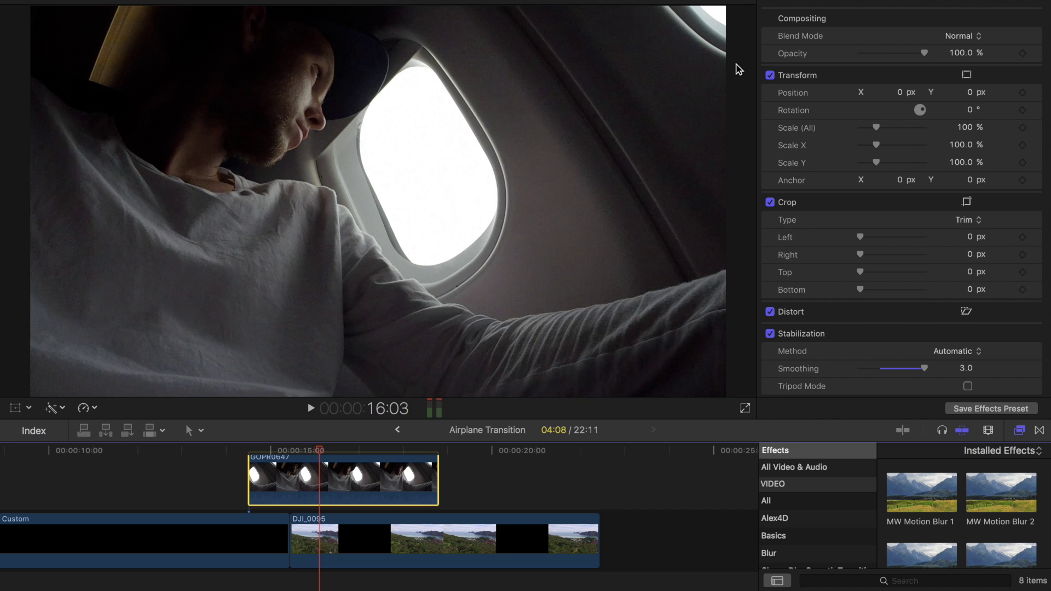
Crop the cabin clip in the viewer to Right 249.8 px, Top 1.5 px and Bottom 142 px
{"action": "left_click", "coordinate": [30, 410]}
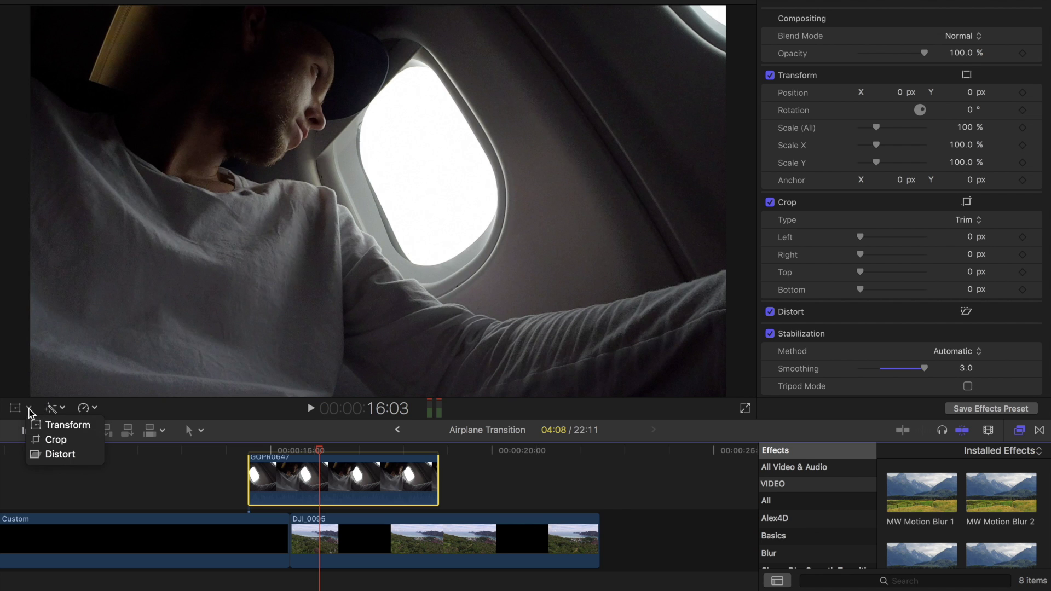
{"action": "left_click", "coordinate": [48, 442]}
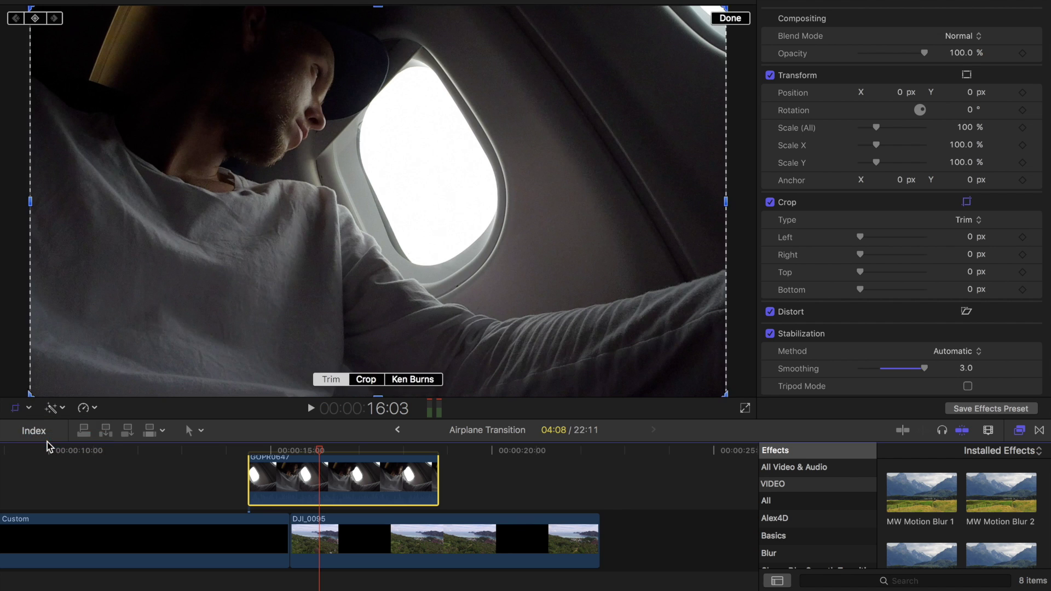
{"action": "left_click", "coordinate": [361, 382]}
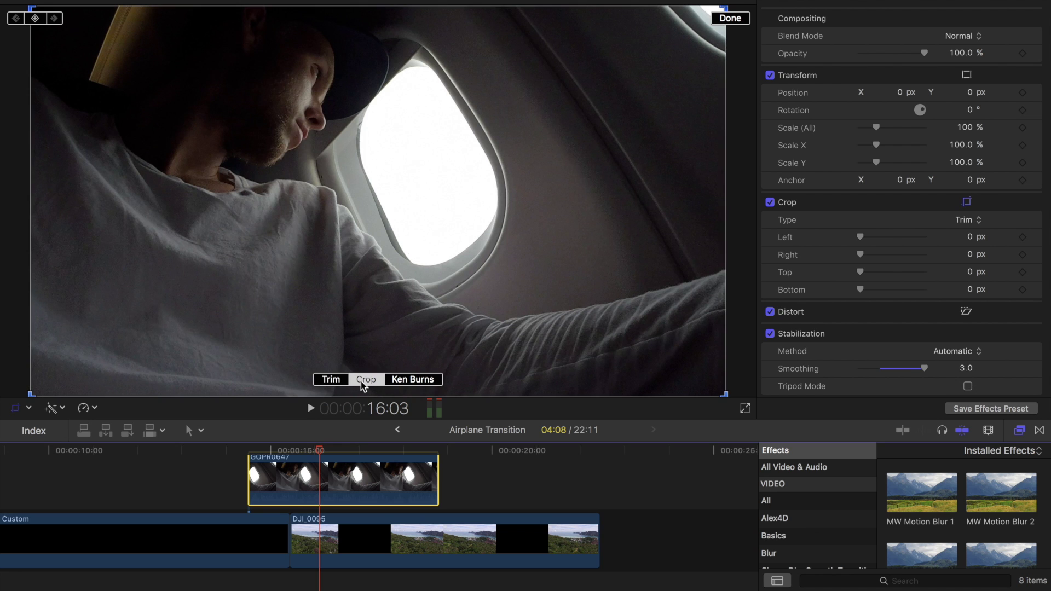
{"action": "left_click", "coordinate": [726, 396]}
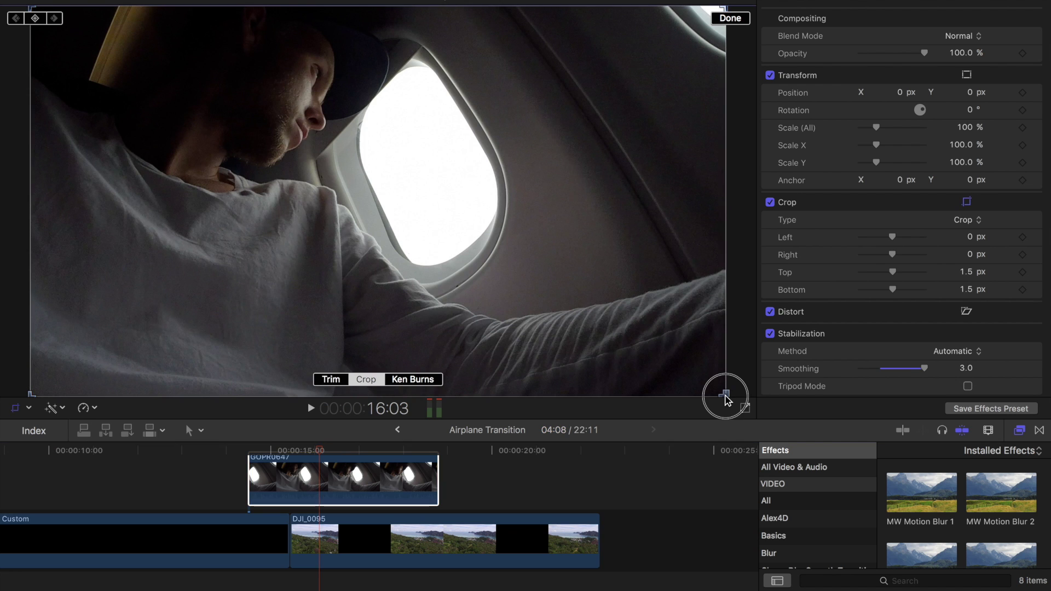
{"action": "left_click_drag", "start_coordinate": [726, 396], "coordinate": [661, 364]}
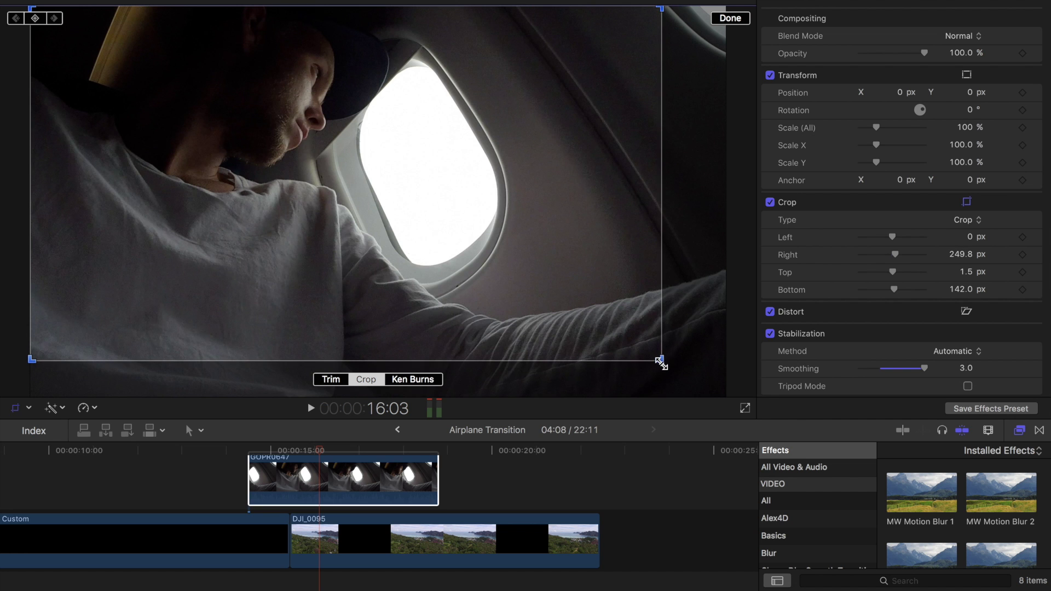
{"action": "left_click", "coordinate": [731, 18]}
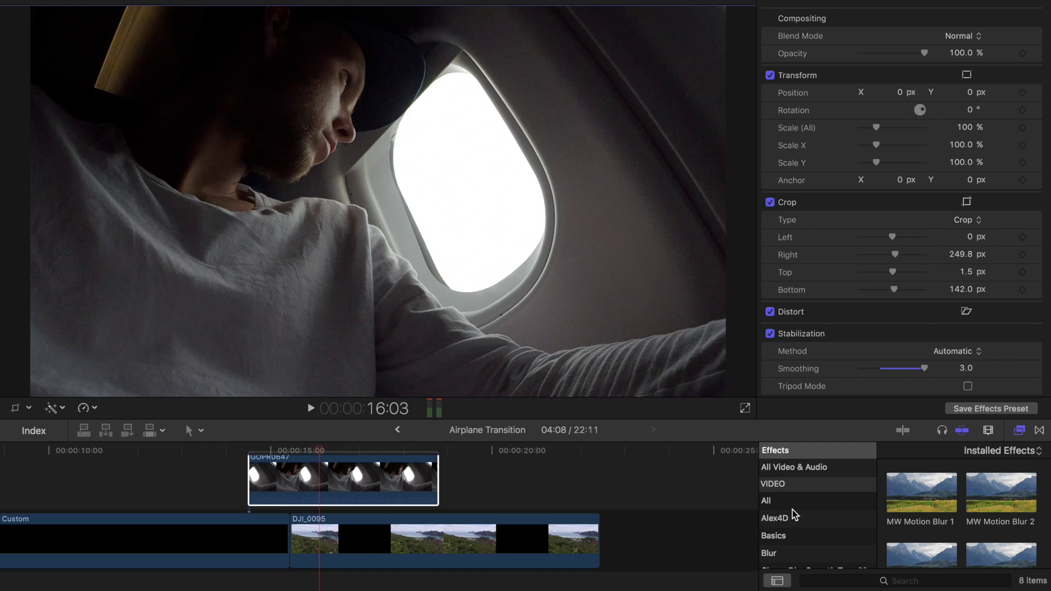
Apply the Luma Keyer from the Keying effects to GOPR0647 and drag its black handle fully left
{"action": "scroll", "coordinate": [793, 511], "scroll_direction": "down", "scroll_amount": 3}
{"action": "scroll", "coordinate": [793, 510], "scroll_direction": "down", "scroll_amount": 2}
{"action": "left_click", "coordinate": [790, 534]}
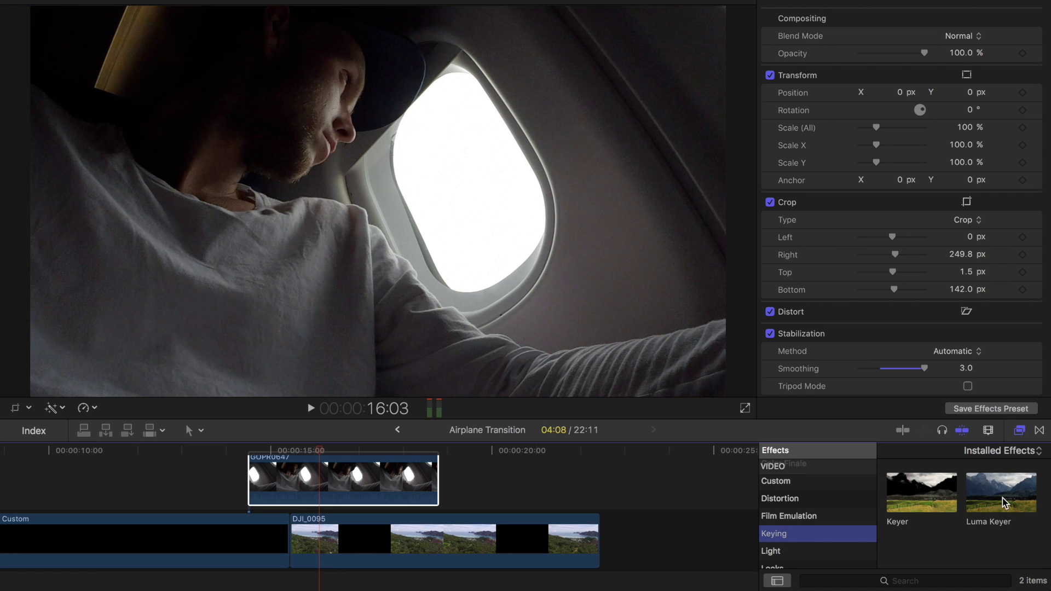
{"action": "left_click_drag", "start_coordinate": [1004, 499], "coordinate": [357, 483]}
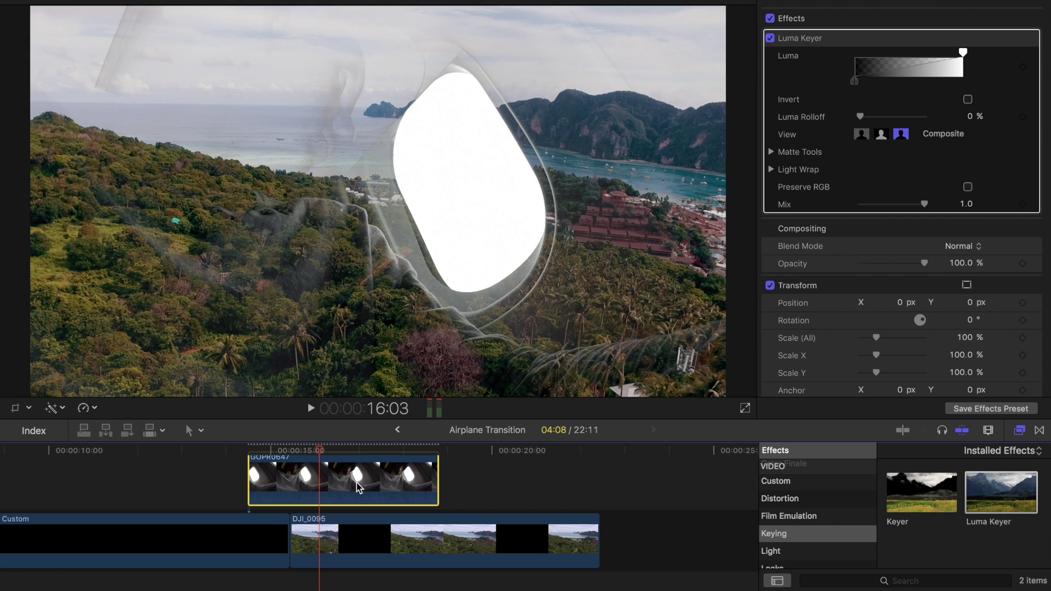
{"action": "left_click_drag", "start_coordinate": [319, 450], "coordinate": [300, 463]}
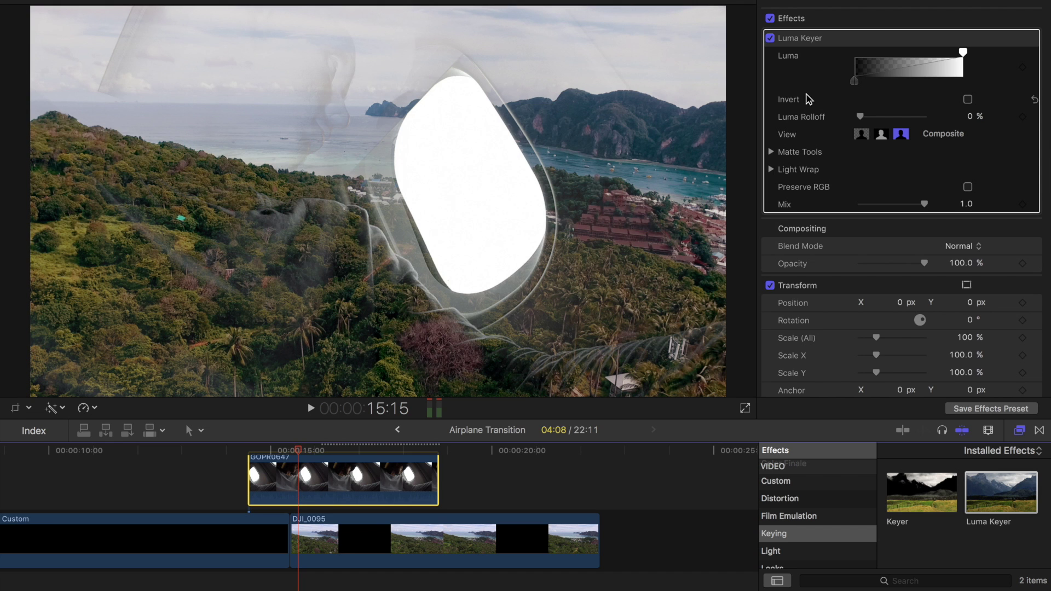
{"action": "left_click_drag", "start_coordinate": [964, 55], "coordinate": [829, 58]}
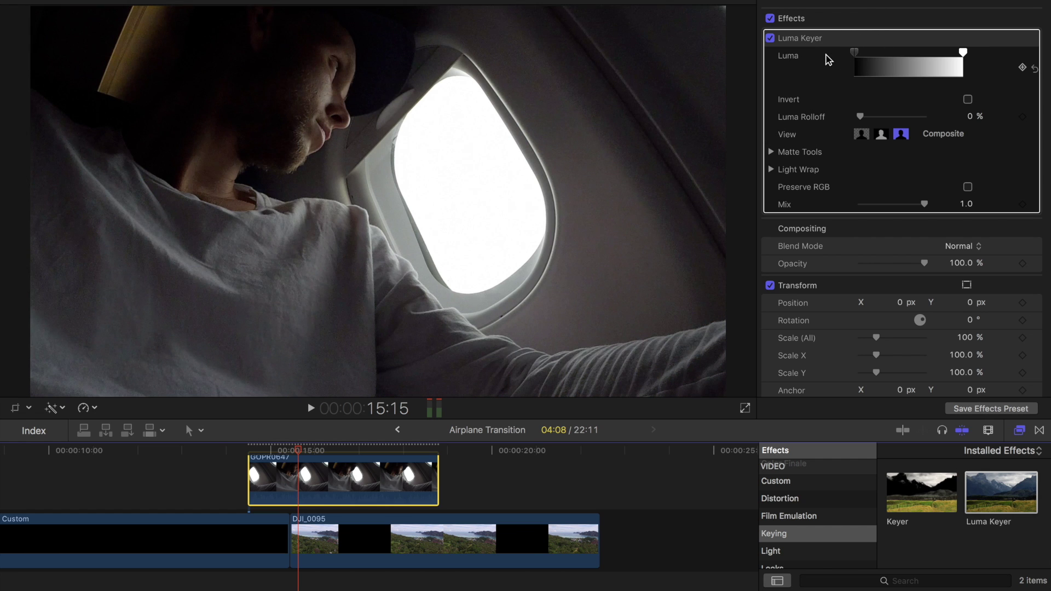
Add a Luma keyframe at 15:11 with the cabin fully visible, then move twenty frames forward
{"action": "left_click", "coordinate": [289, 453]}
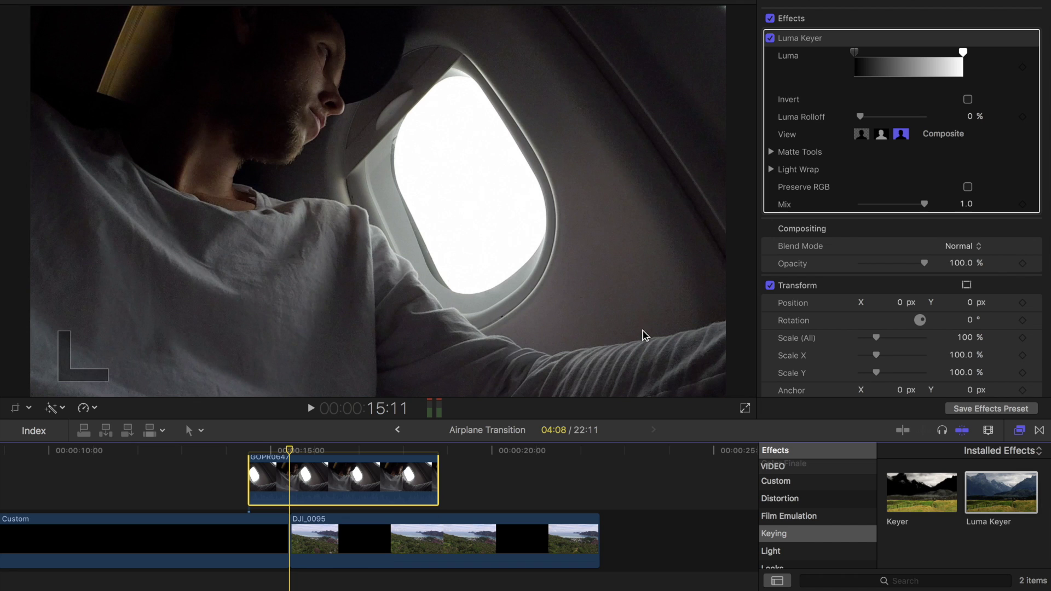
{"action": "left_click", "coordinate": [1022, 69]}
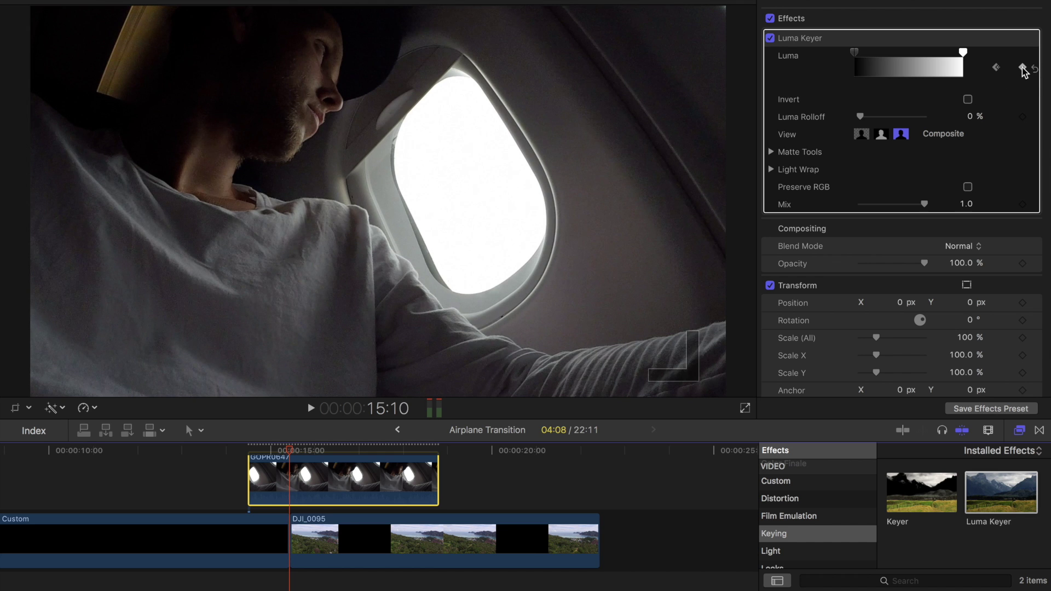
{"action": "key", "text": "shift+Right"}
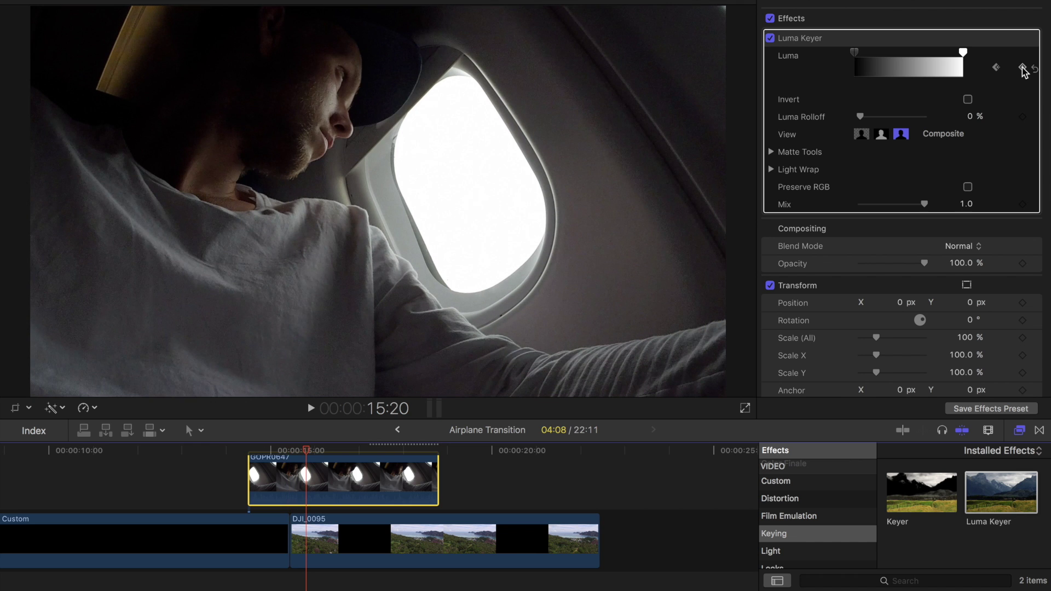
{"action": "key", "text": "shift+Right"}
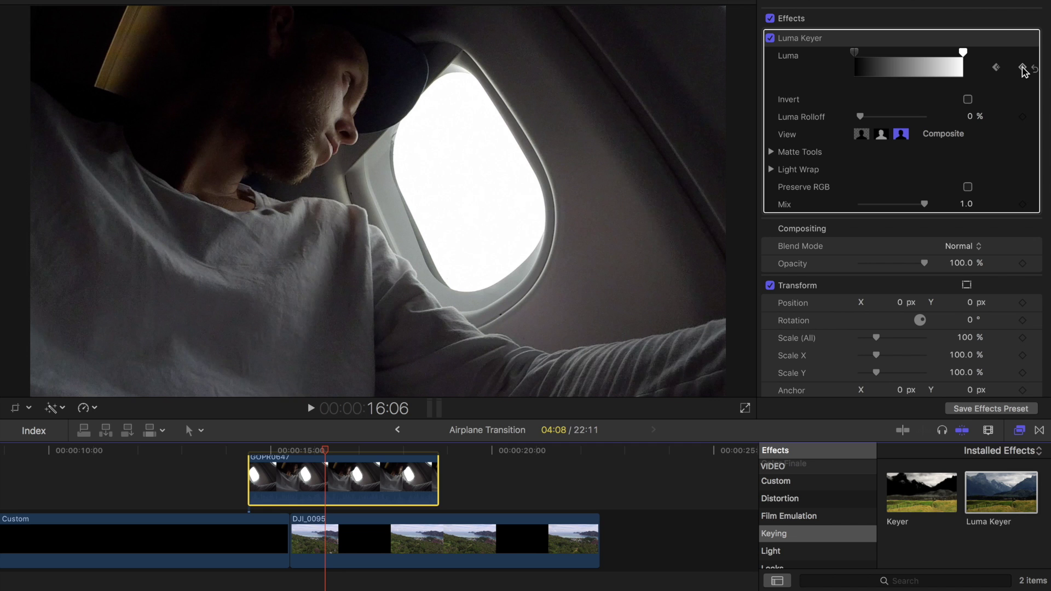
At 16:05, pull the Luma Keyer white point in slightly so the window keys out
{"action": "left_click", "coordinate": [1022, 68]}
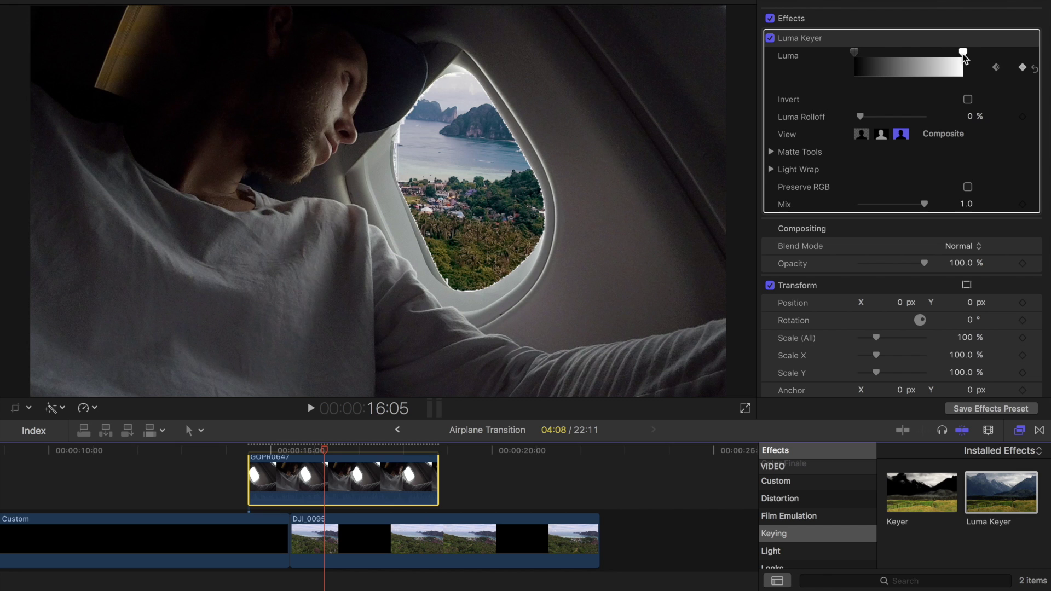
{"action": "left_click_drag", "start_coordinate": [964, 55], "coordinate": [959, 55]}
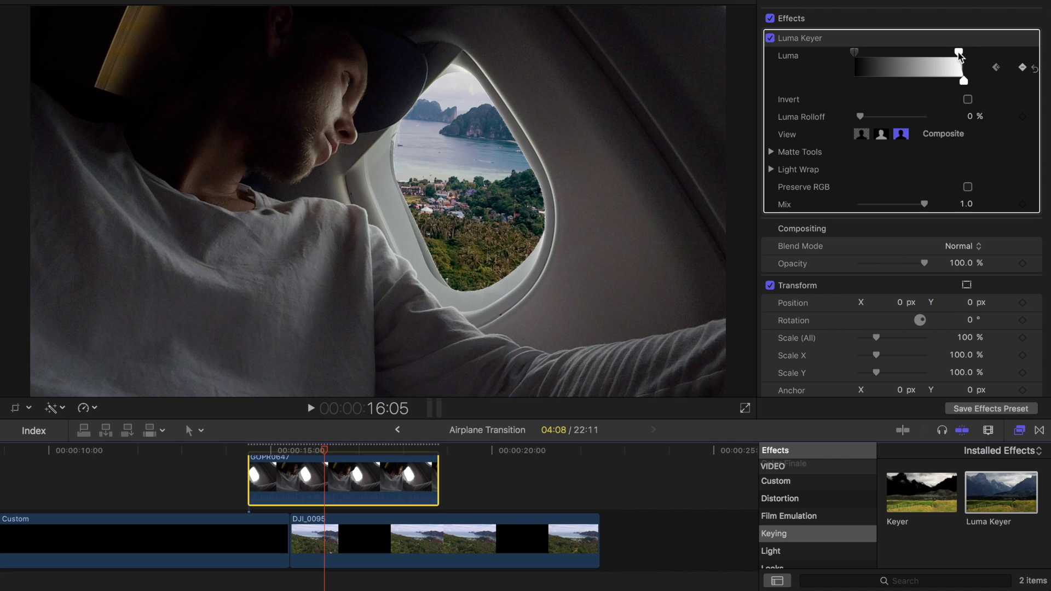
{"action": "left_click_drag", "start_coordinate": [965, 83], "coordinate": [959, 83]}
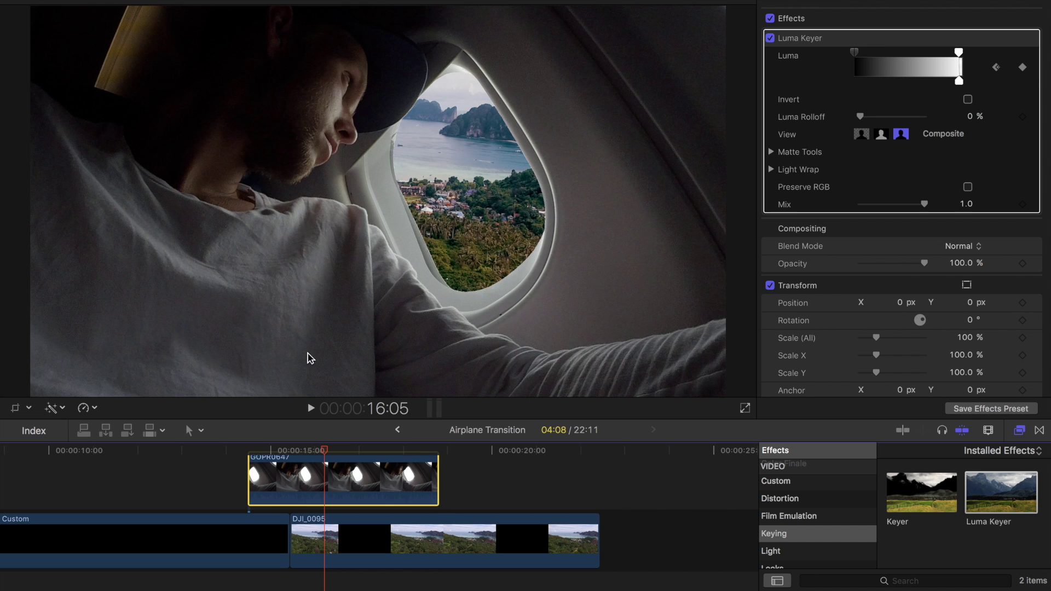
Play and scrub the cabin clip between 16:03 and 16:12 to preview the window reveal
{"action": "left_click_drag", "start_coordinate": [324, 451], "coordinate": [273, 456]}
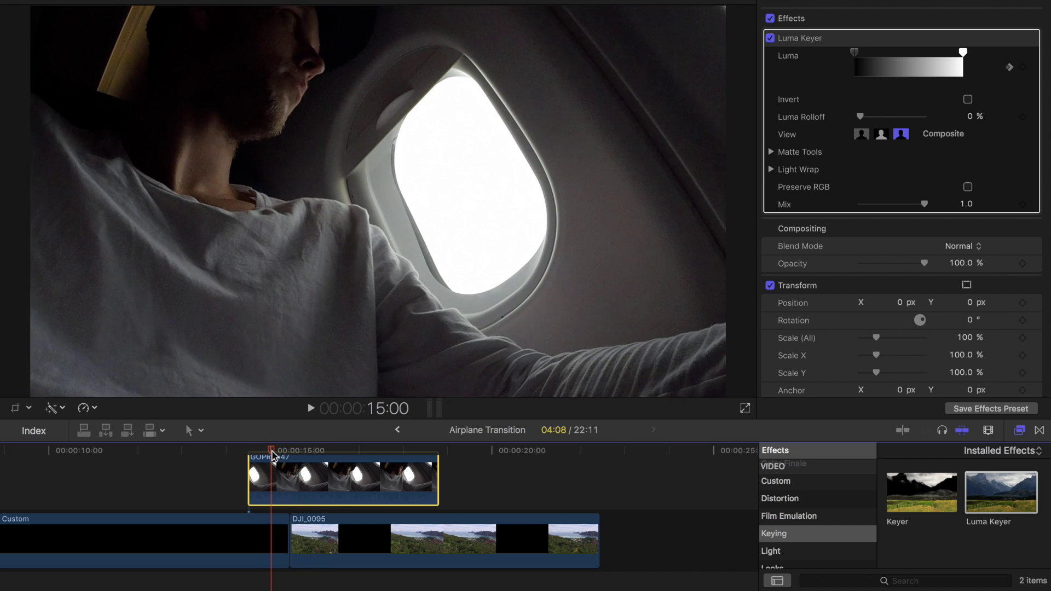
{"action": "key", "text": "space"}
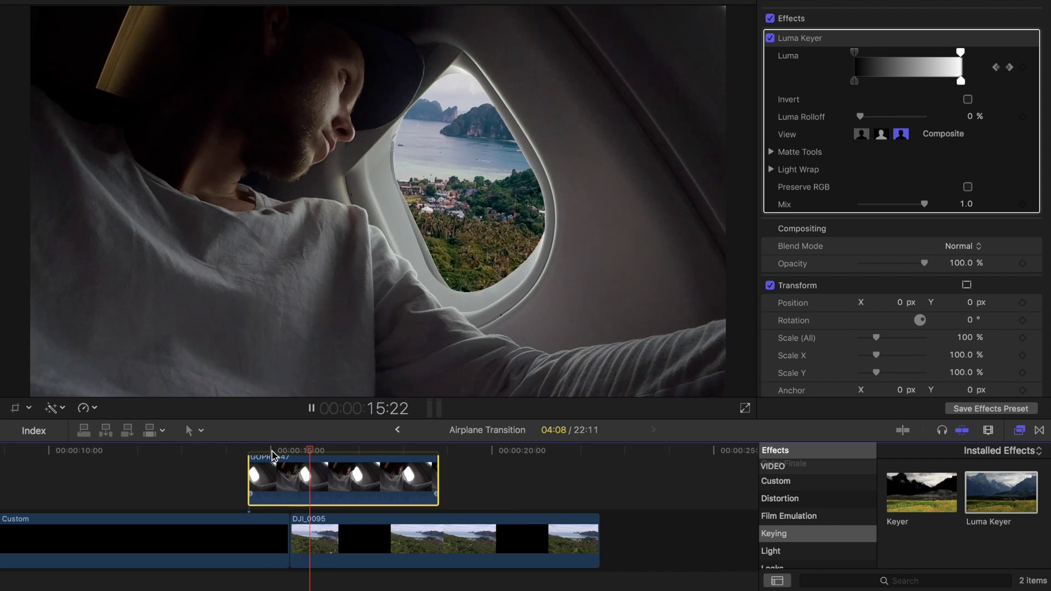
{"action": "key", "text": "space"}
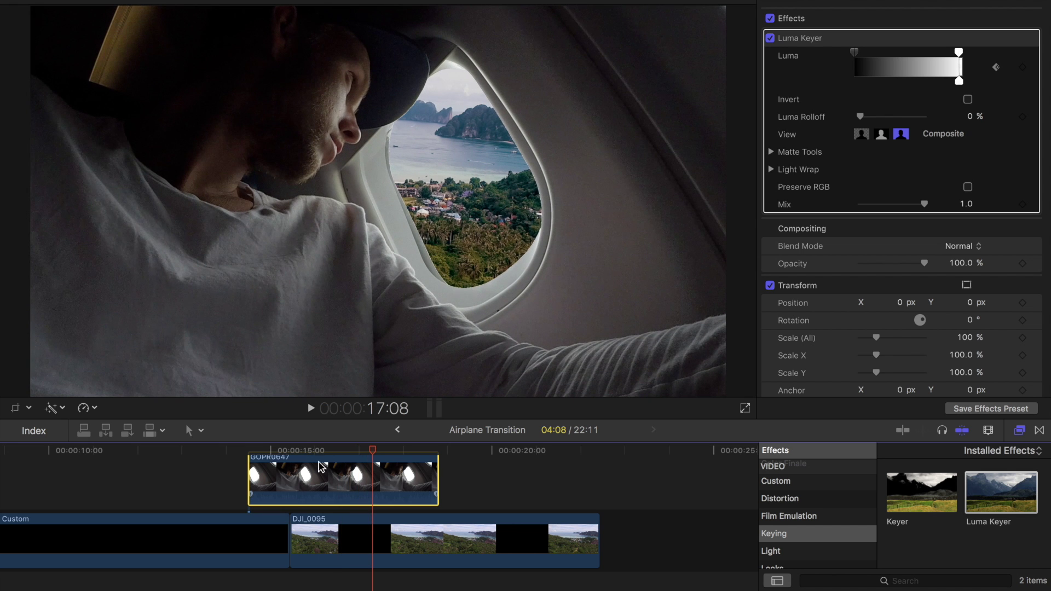
{"action": "left_click_drag", "start_coordinate": [370, 458], "coordinate": [253, 463]}
{"action": "key", "text": "space"}
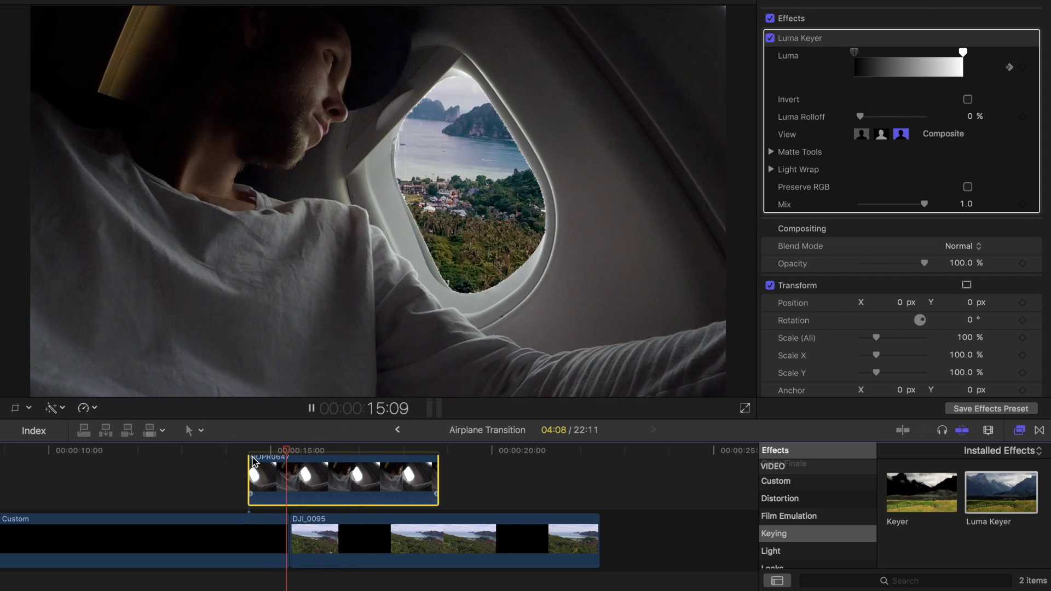
{"action": "key", "text": "space"}
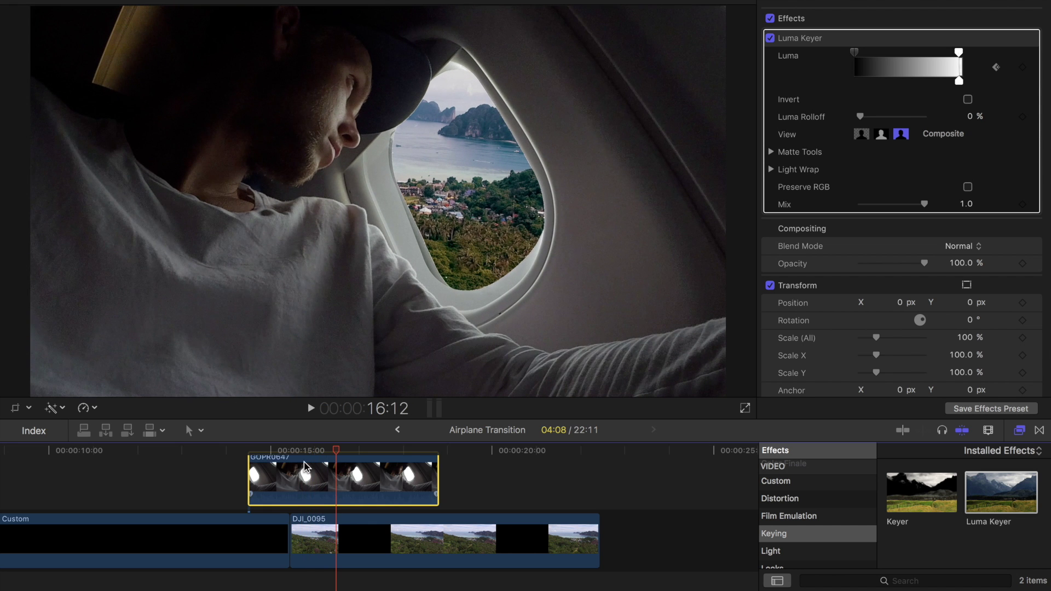
Keyframe the white point at 15:11 so the window stays solid white, then check the reveal afterward
{"action": "left_click_drag", "start_coordinate": [340, 457], "coordinate": [291, 461]}
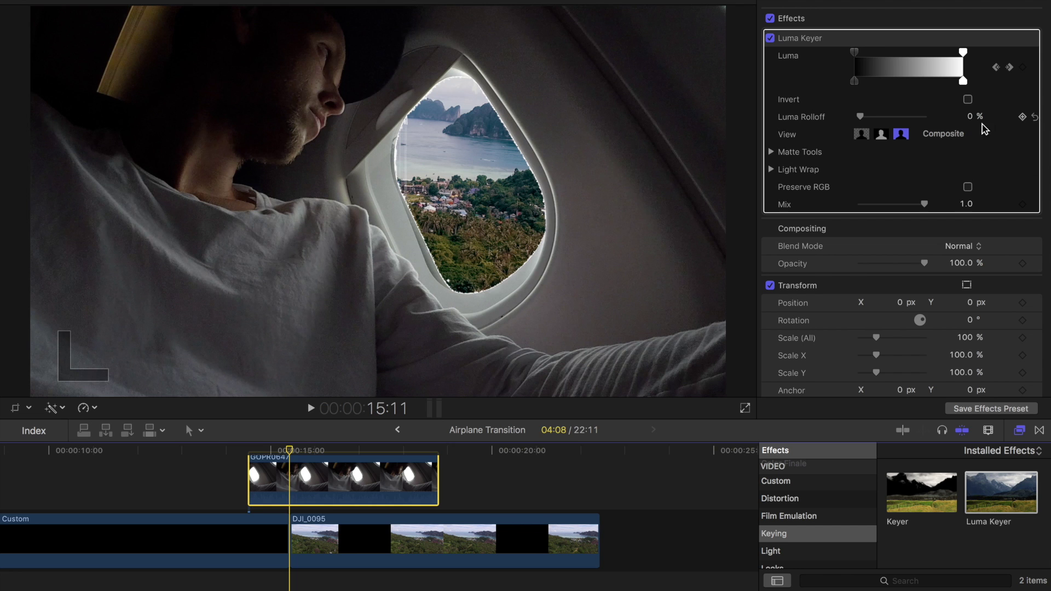
{"action": "left_click_drag", "start_coordinate": [965, 52], "coordinate": [990, 54]}
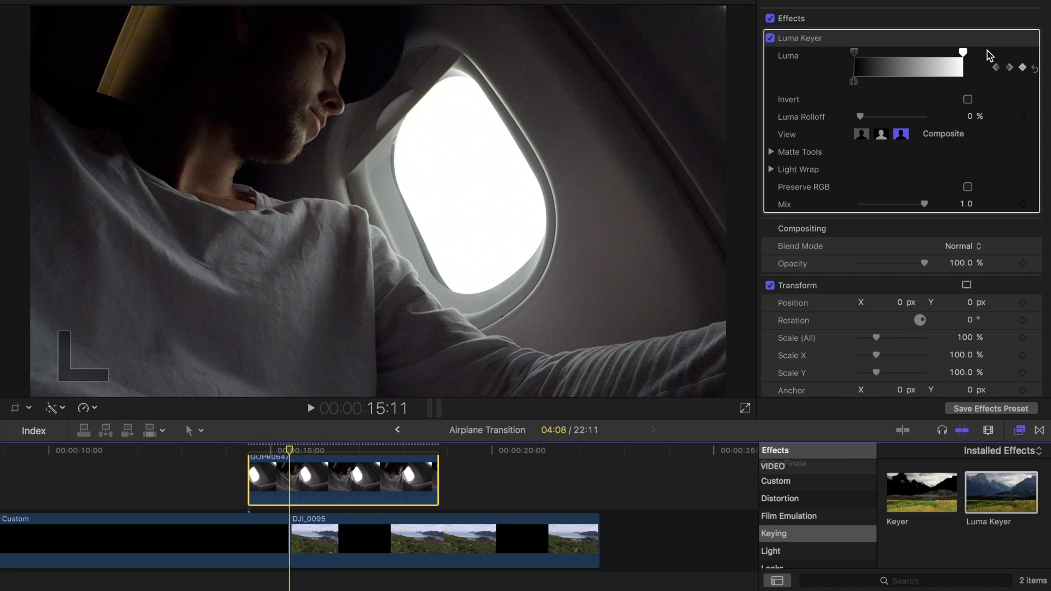
{"action": "key", "text": "Right"}
{"action": "key", "text": "Right"}
{"action": "key", "text": "Right"}
{"action": "key", "text": "Right"}
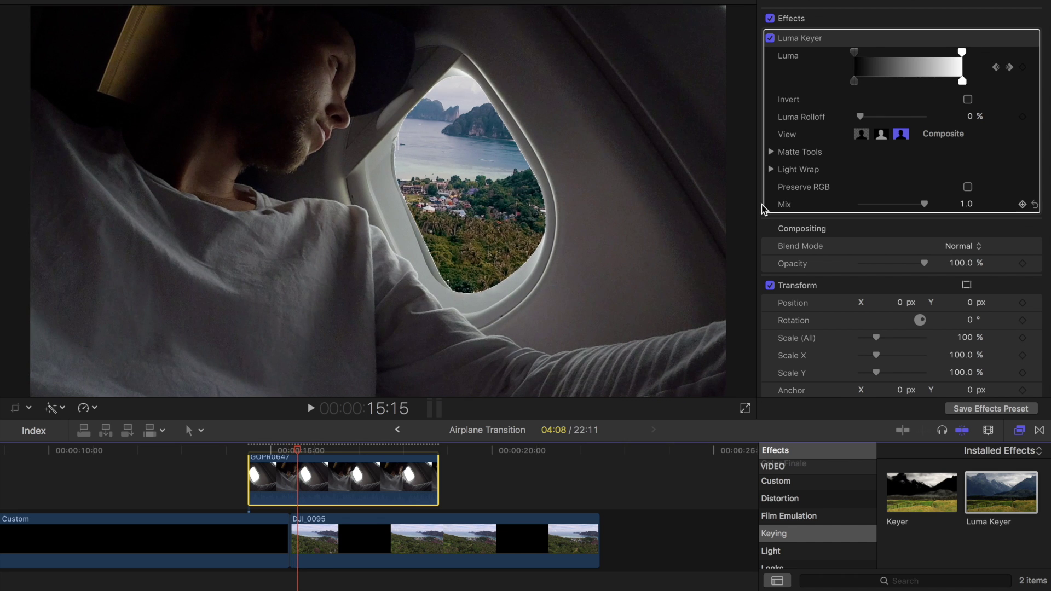
In the Luma Keyer's Matte Tools, set Erode to 1.51 and Shrink/Expand to -2.0
{"action": "left_click", "coordinate": [771, 153]}
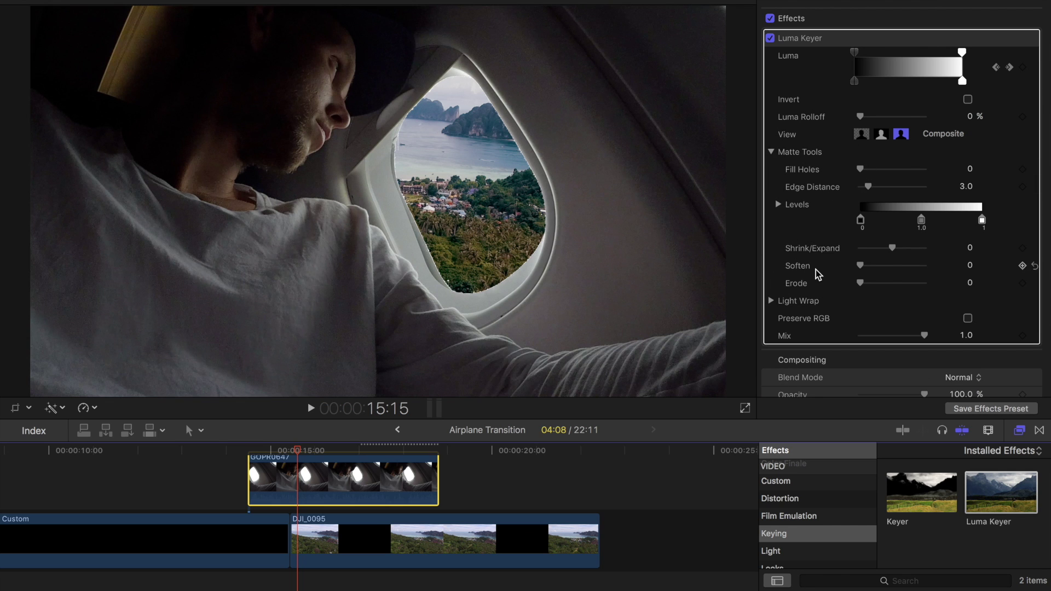
{"action": "left_click_drag", "start_coordinate": [862, 286], "coordinate": [872, 290]}
{"action": "left_click_drag", "start_coordinate": [893, 249], "coordinate": [889, 252]}
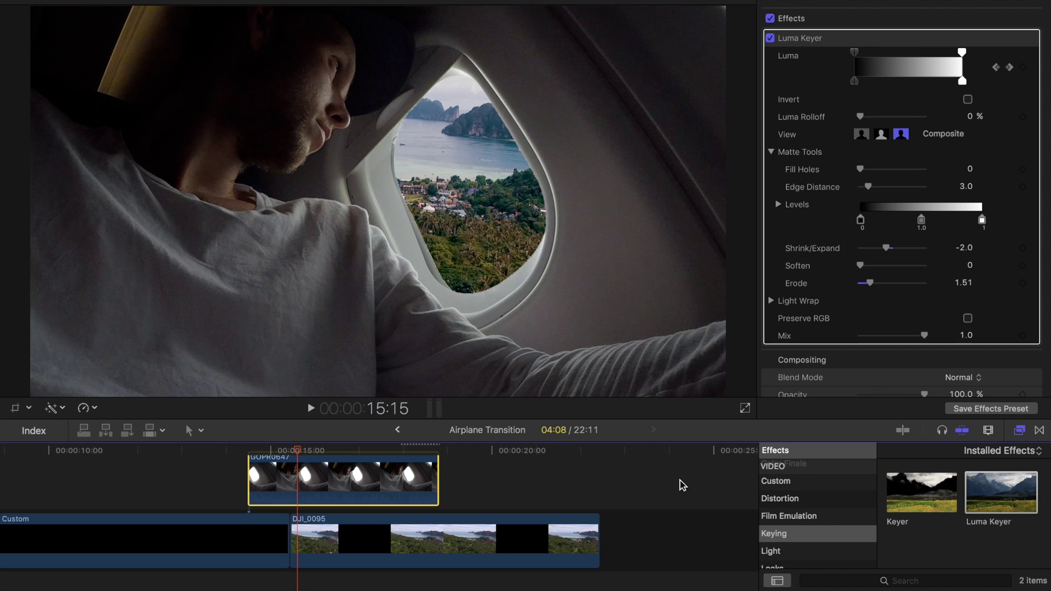
{"action": "scroll", "coordinate": [812, 535], "scroll_direction": "up", "scroll_amount": 5}
Show the Chung Dha Smooth Transitions zoom effects, select GOPR0647, and park the playhead at 18:00
{"action": "left_click", "coordinate": [811, 525]}
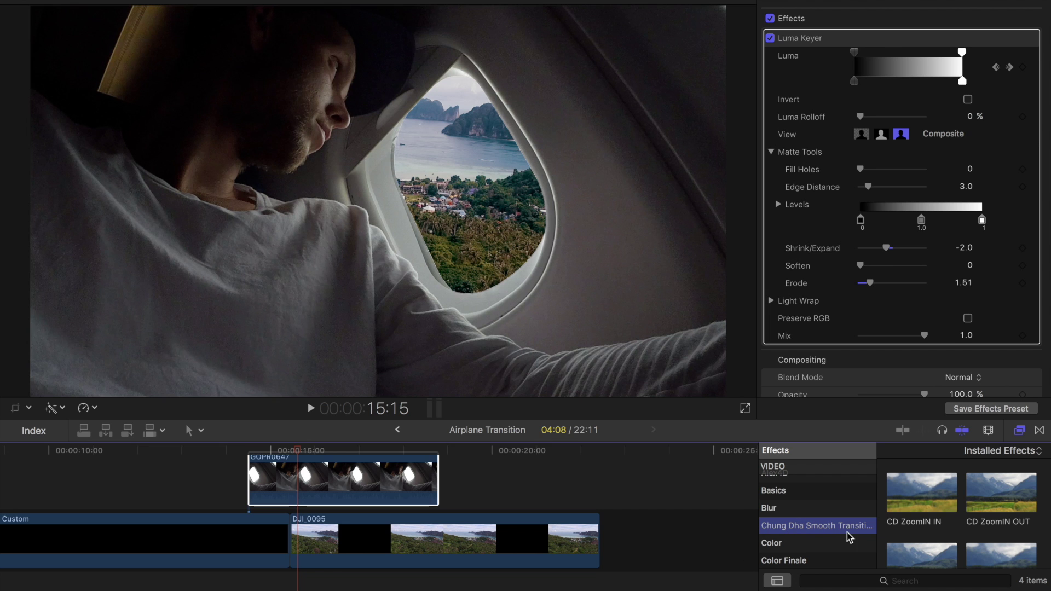
{"action": "left_click", "coordinate": [300, 458]}
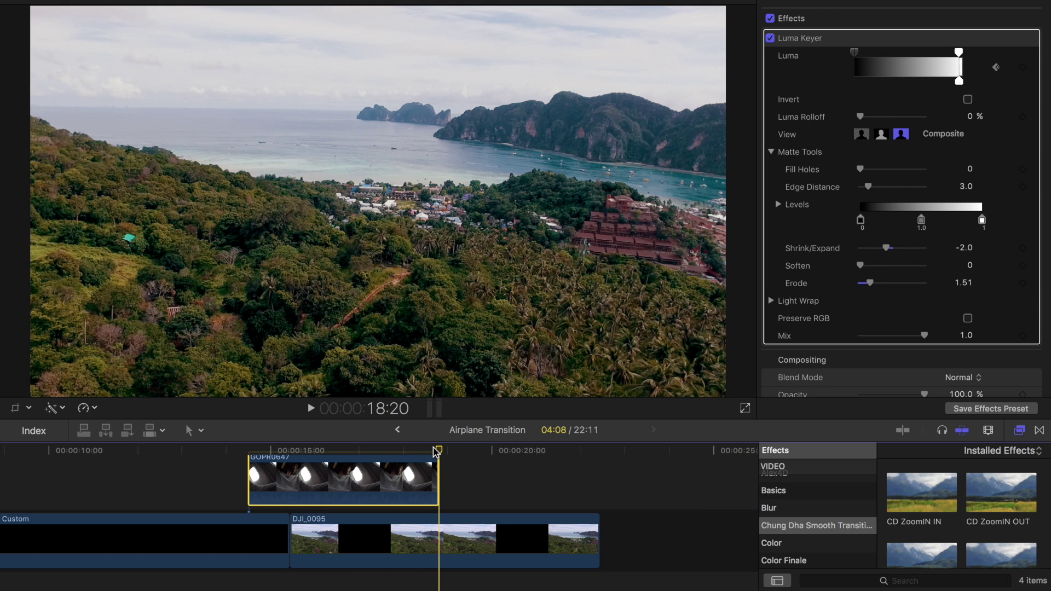
{"action": "key", "text": "Left"}
{"action": "key", "text": "Left"}
{"action": "key", "text": "Left"}
{"action": "key", "text": "Left"}
{"action": "key", "text": "Left"}
{"action": "key", "text": "Left"}
{"action": "key", "text": "Left"}
{"action": "key", "text": "Left"}
{"action": "key", "text": "Left"}
{"action": "key", "text": "Left"}
{"action": "key", "text": "Left"}
{"action": "key", "text": "Left"}
{"action": "key", "text": "Left"}
{"action": "key", "text": "Left"}
{"action": "key", "text": "Left"}
{"action": "key", "text": "Left"}
{"action": "key", "text": "Left"}
{"action": "key", "text": "Left"}
{"action": "key", "text": "Left"}
{"action": "key", "text": "Left"}
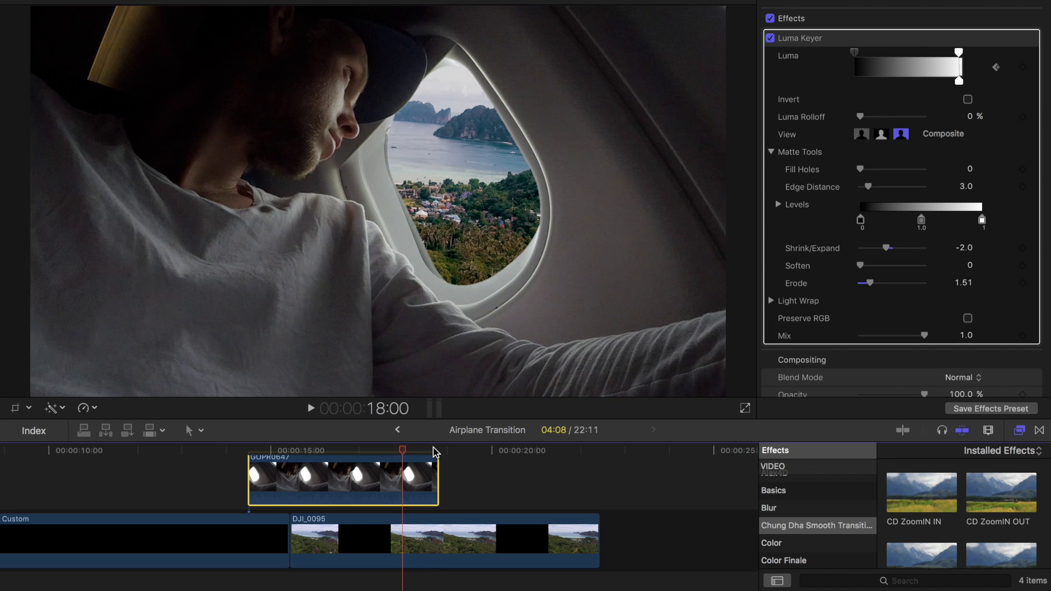
Blade the GoPro clip at 18:00 and drop CD ZoomIN OUT onto the short final piece
{"action": "key", "text": "super+b"}
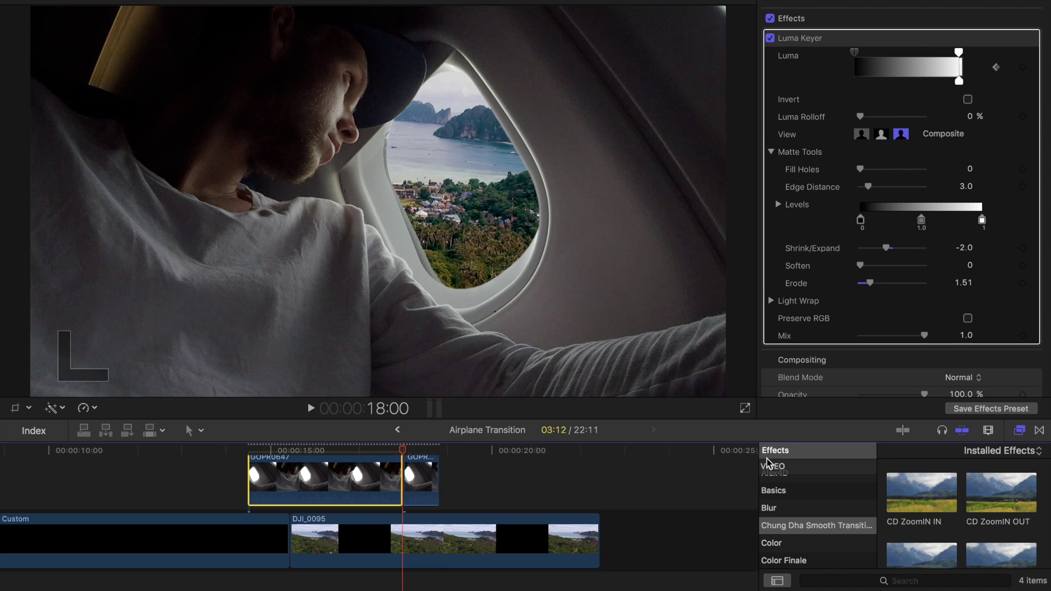
{"action": "scroll", "coordinate": [934, 499], "scroll_direction": "down", "scroll_amount": 2}
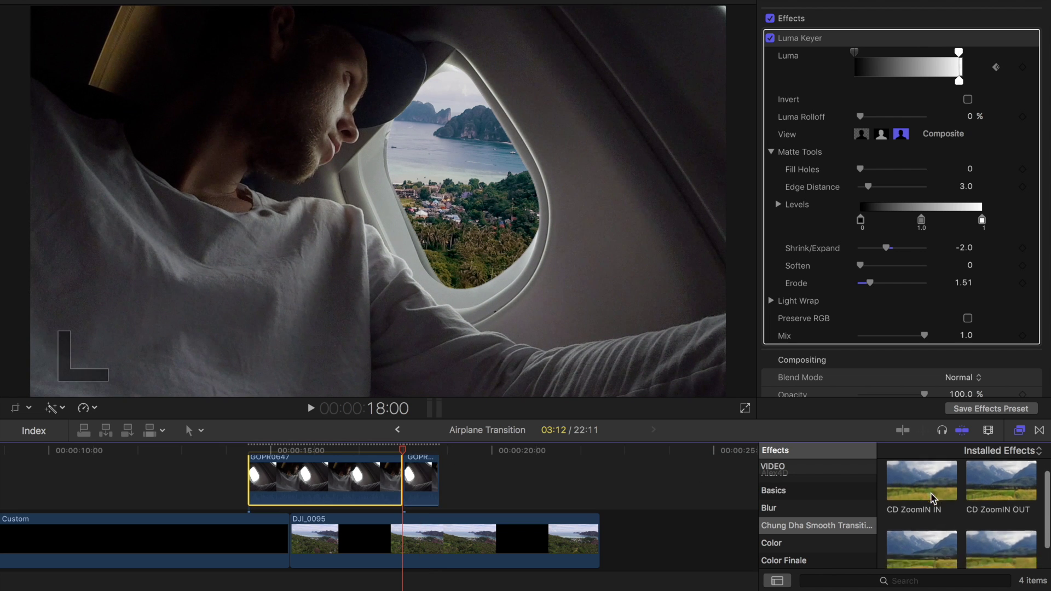
{"action": "scroll", "coordinate": [934, 502], "scroll_direction": "down", "scroll_amount": 1}
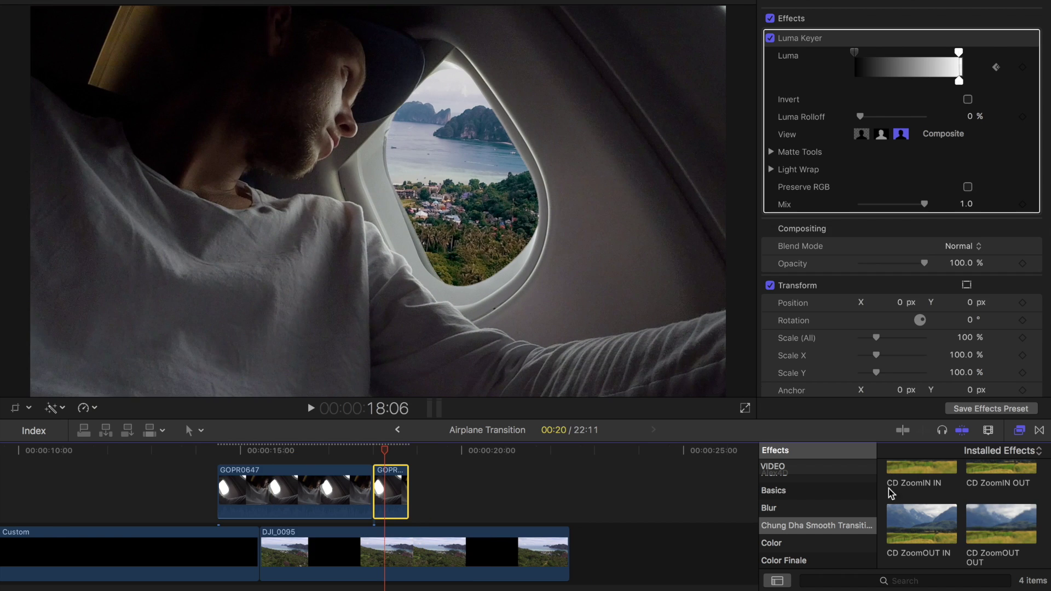
{"action": "scroll", "coordinate": [884, 504], "scroll_direction": "up", "scroll_amount": 3}
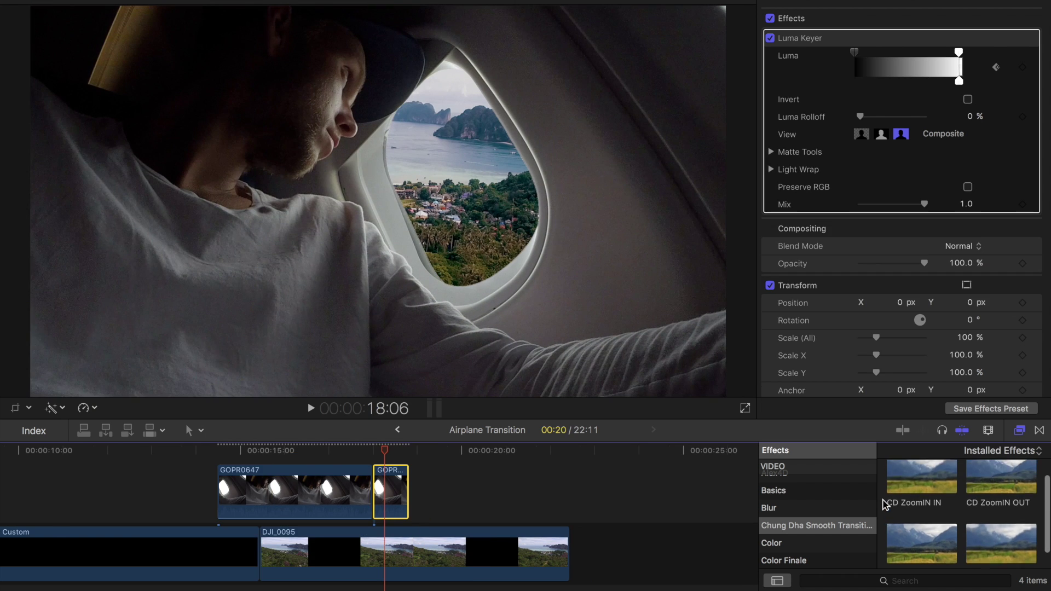
{"action": "left_click", "coordinate": [1001, 496]}
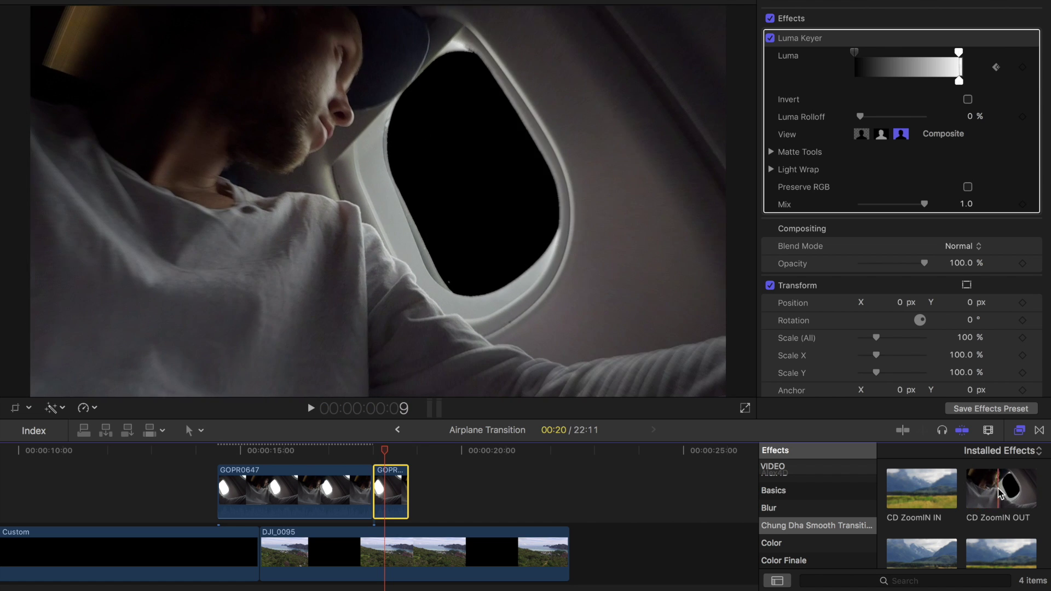
{"action": "left_click_drag", "start_coordinate": [1001, 496], "coordinate": [402, 499]}
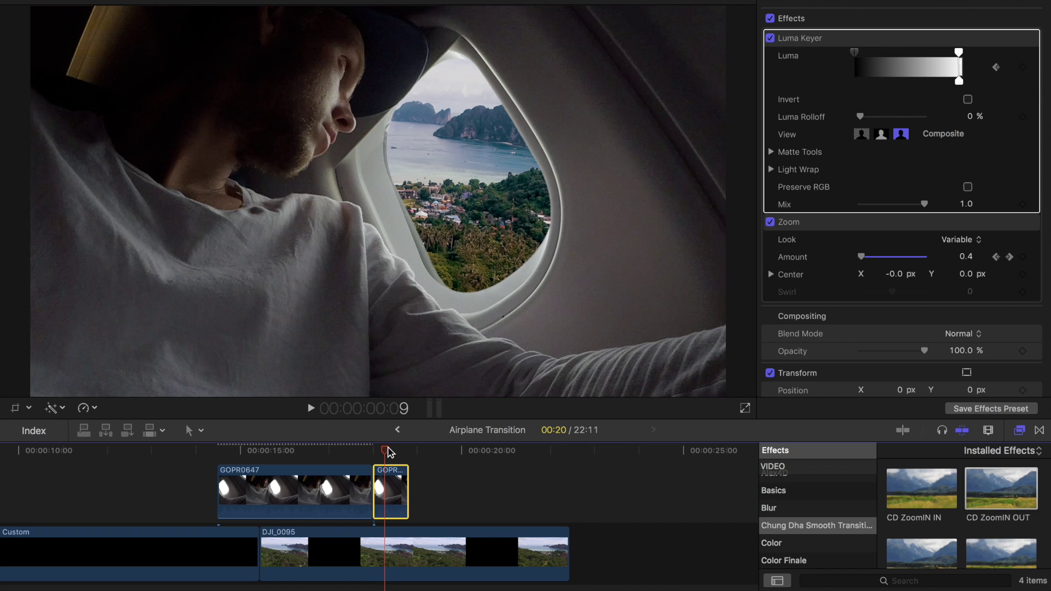
{"action": "left_click_drag", "start_coordinate": [387, 452], "coordinate": [285, 455]}
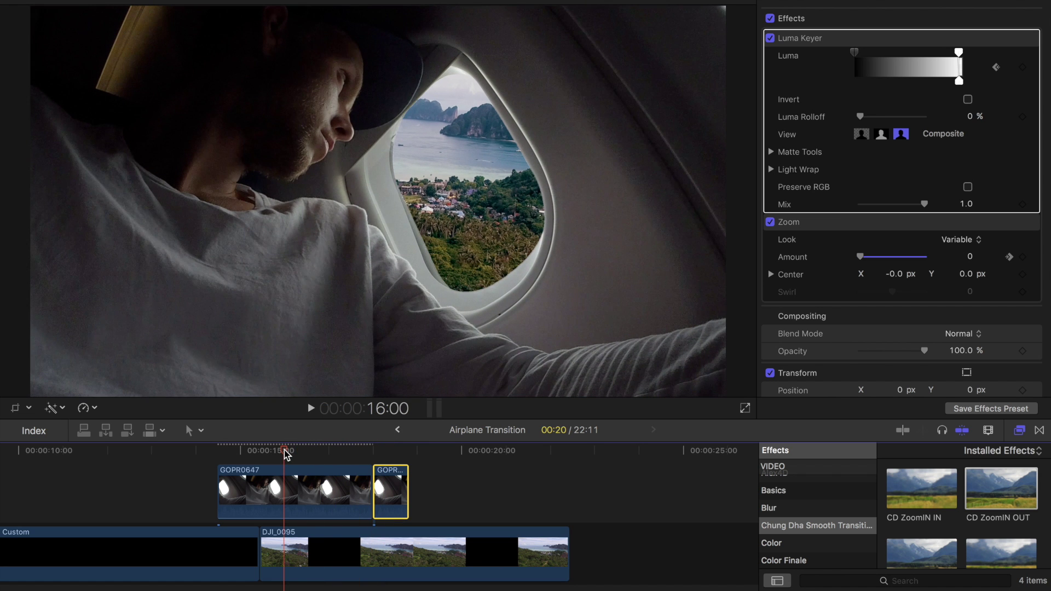
{"action": "key", "text": "space"}
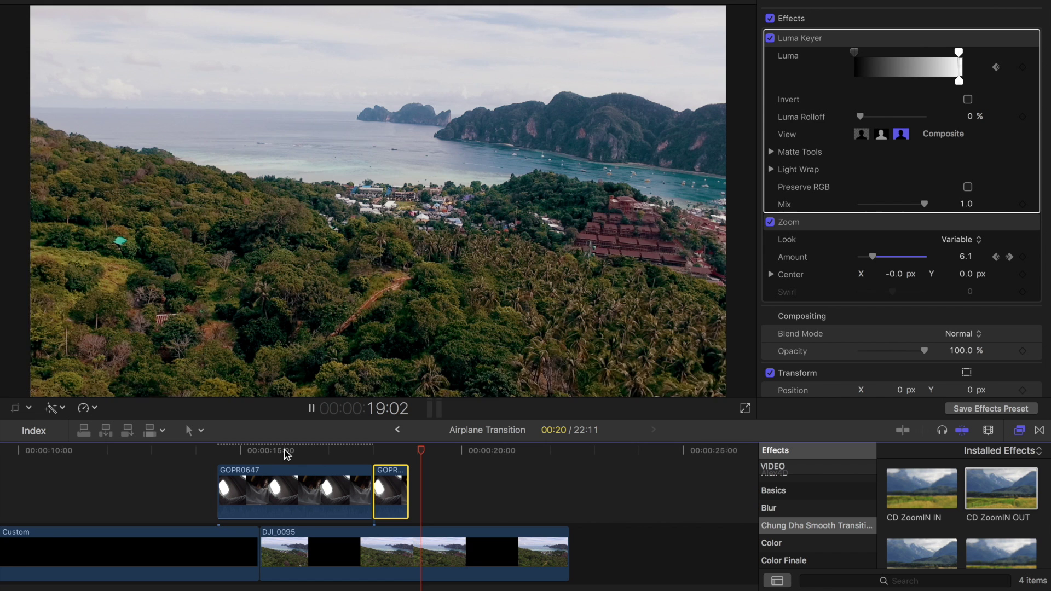
{"action": "key", "text": "space"}
{"action": "left_click_drag", "start_coordinate": [432, 452], "coordinate": [414, 453]}
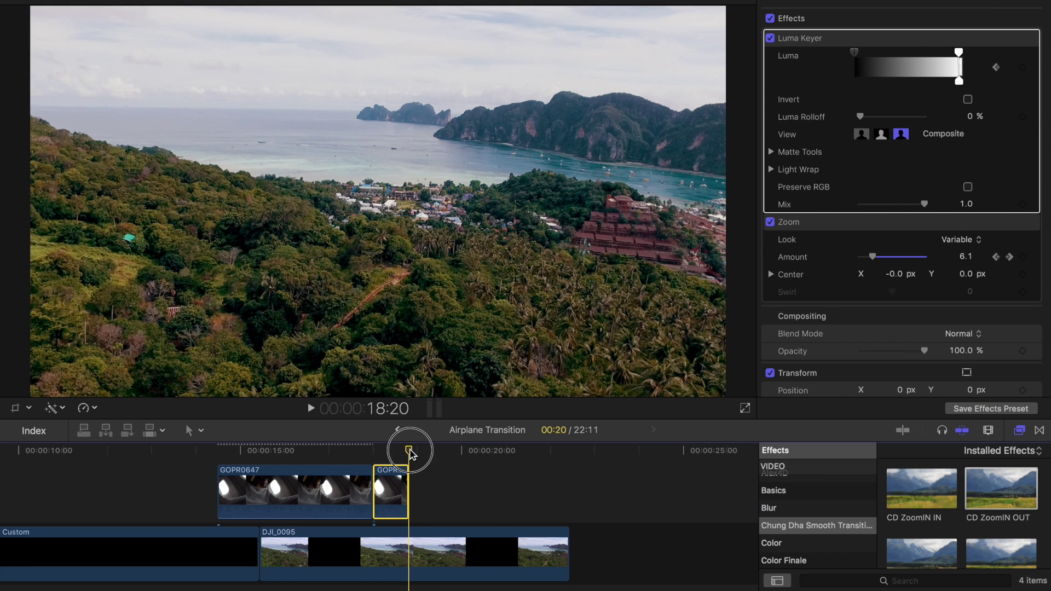
{"action": "key", "text": "super+z"}
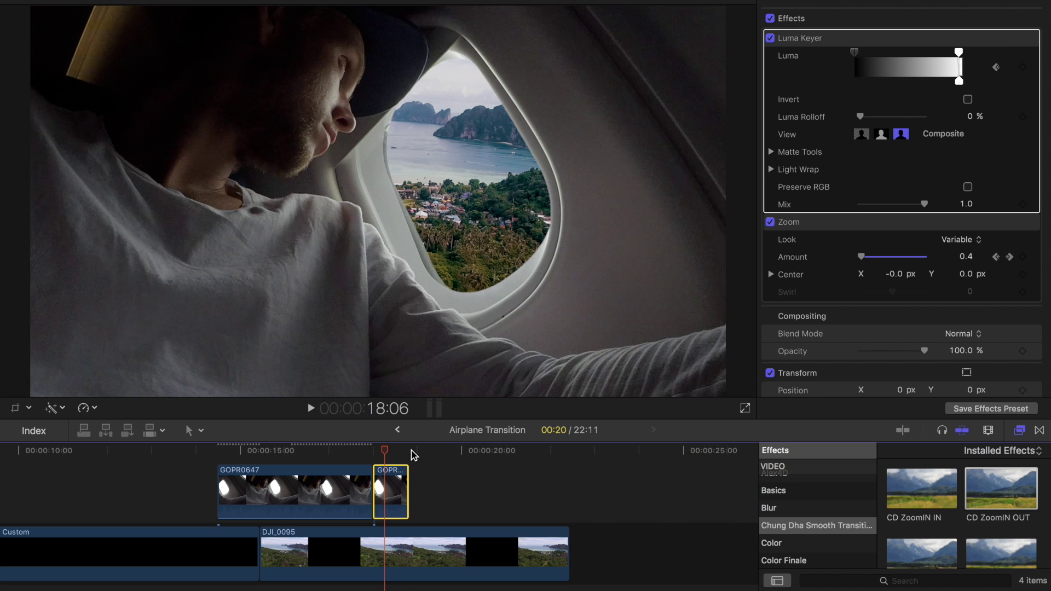
{"action": "key", "text": "super+z"}
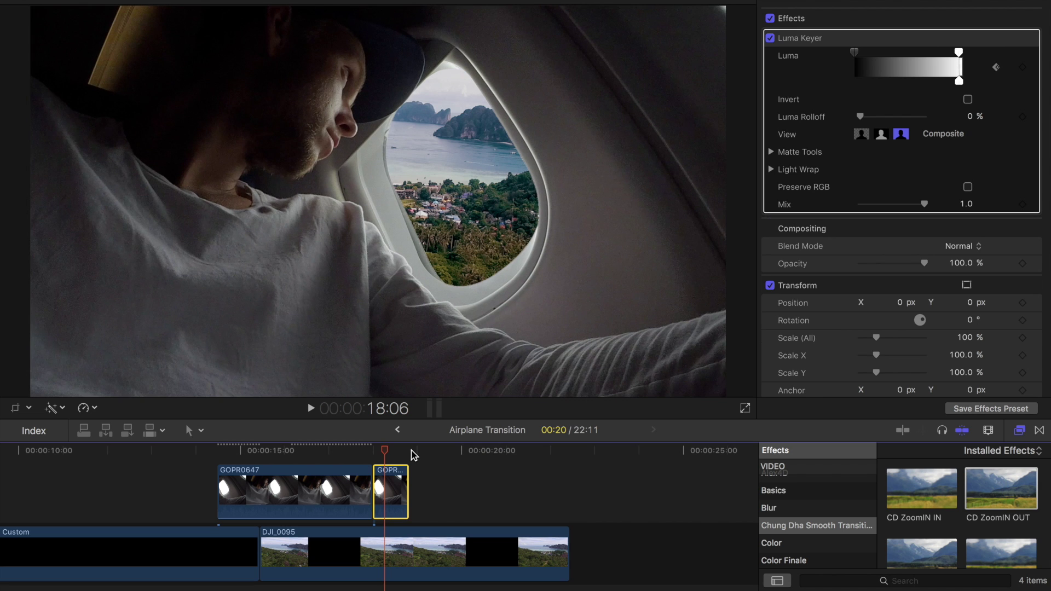
{"action": "key", "text": "super+z"}
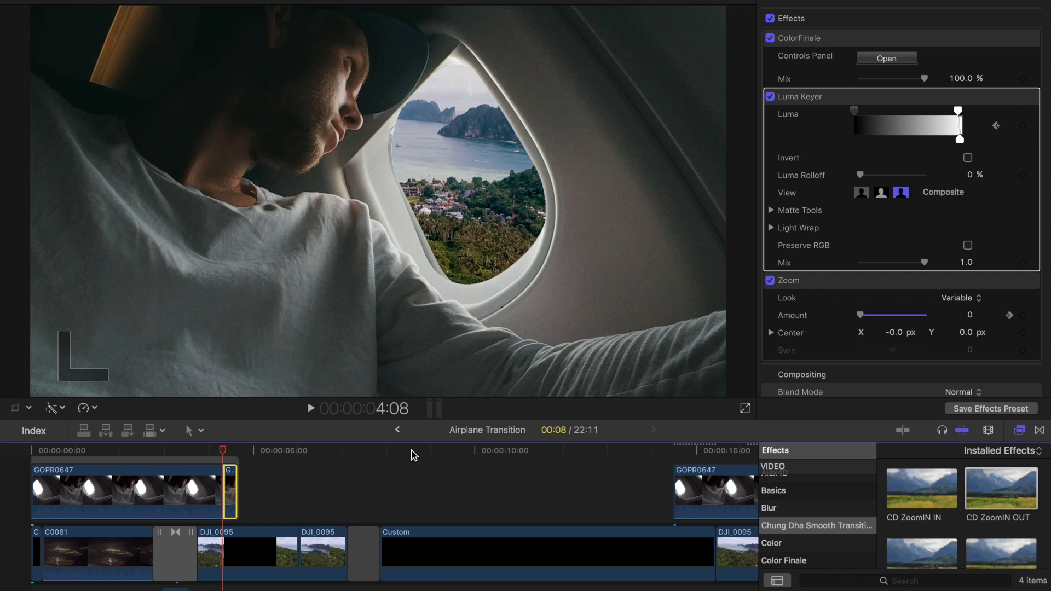
{"action": "scroll", "coordinate": [414, 456], "scroll_direction": "right", "scroll_amount": 10}
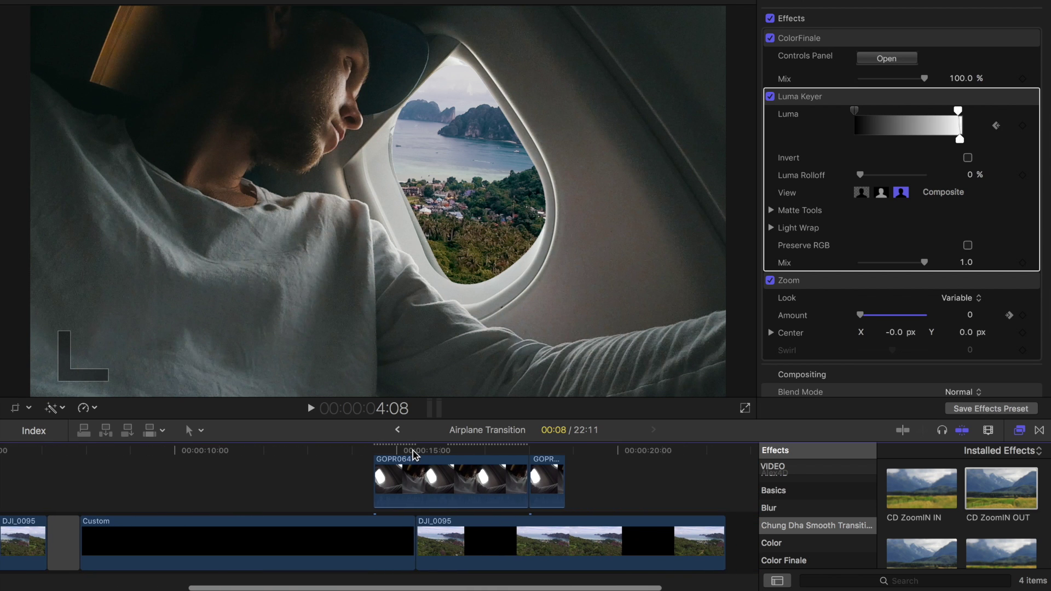
Undo the 18:00 blade and split the GoPro clip at 18:07 instead
{"action": "key", "text": "super+z"}
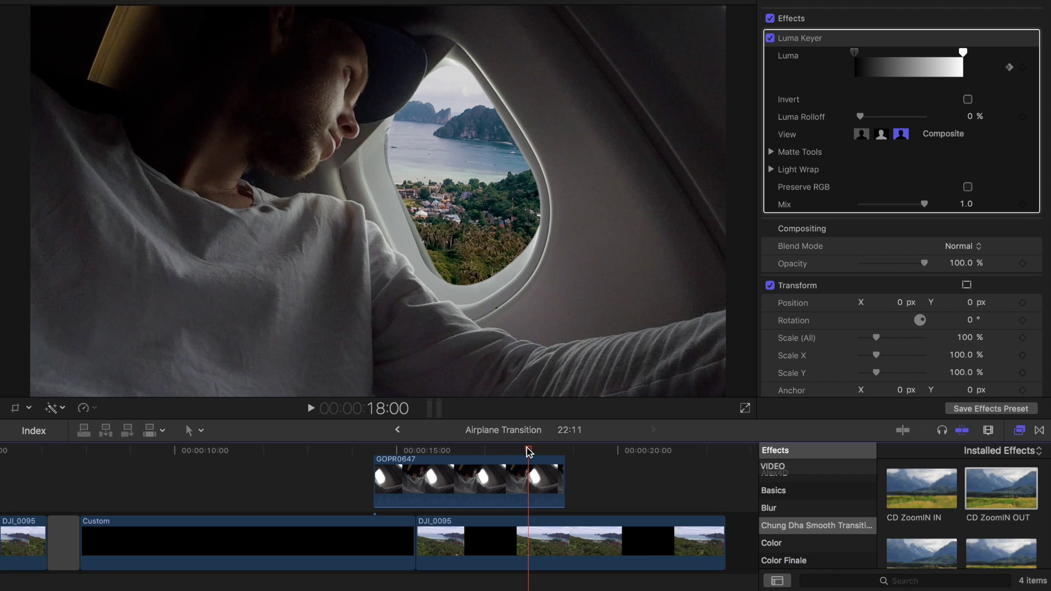
{"action": "key", "text": "shift+Right"}
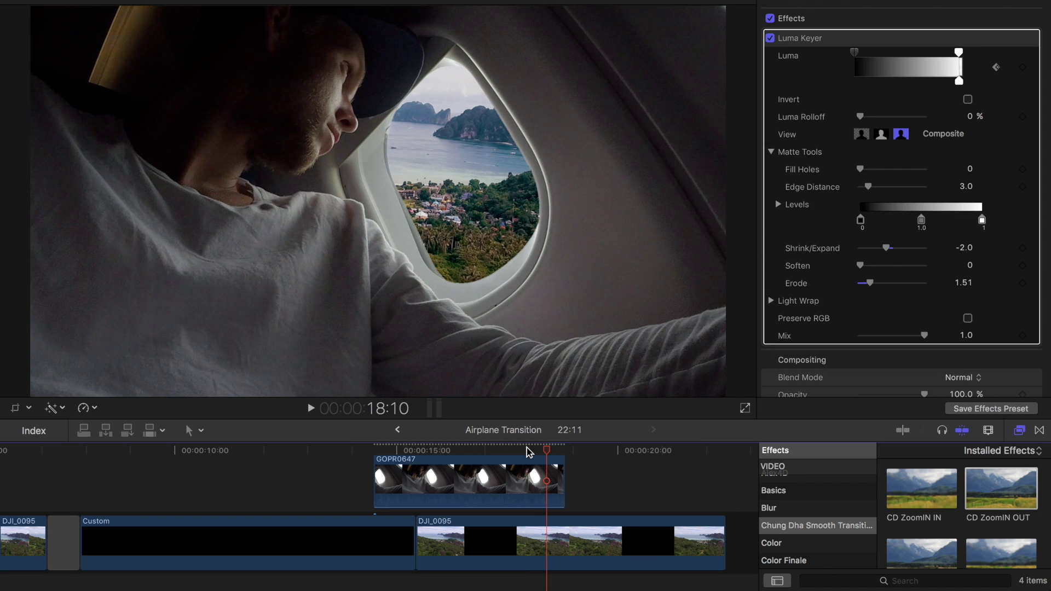
{"action": "key", "text": "Left"}
{"action": "key", "text": "Left"}
{"action": "key", "text": "Left"}
{"action": "key", "text": "Left"}
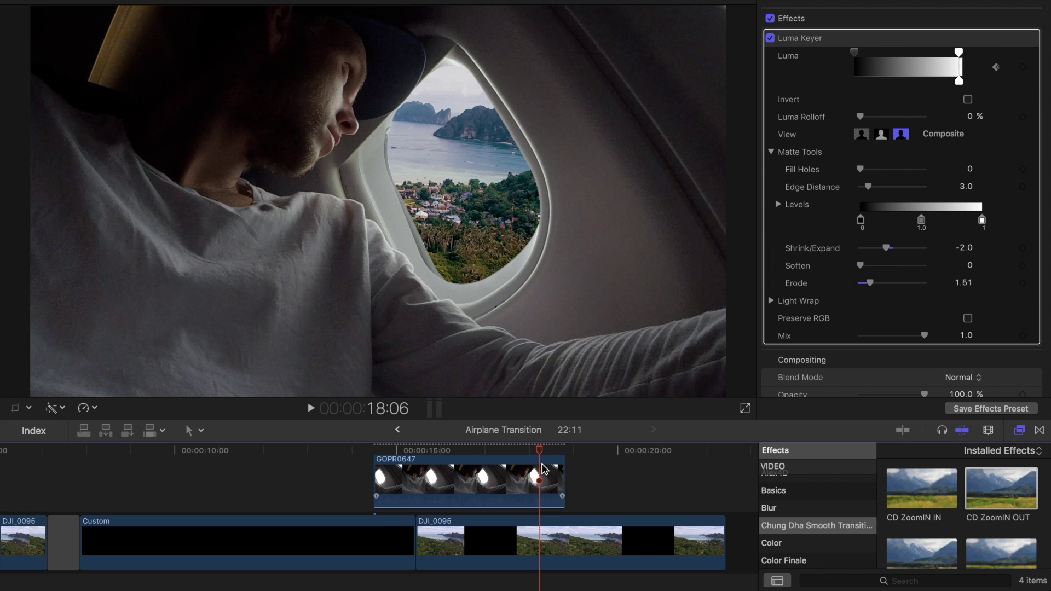
{"action": "left_click", "coordinate": [543, 469]}
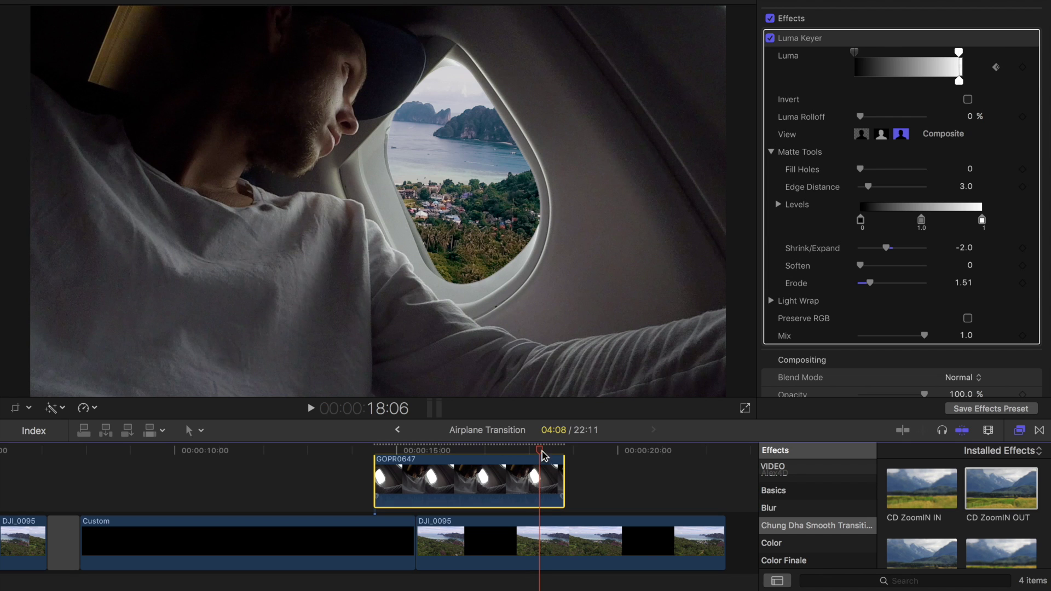
{"action": "left_click_drag", "start_coordinate": [541, 451], "coordinate": [542, 451]}
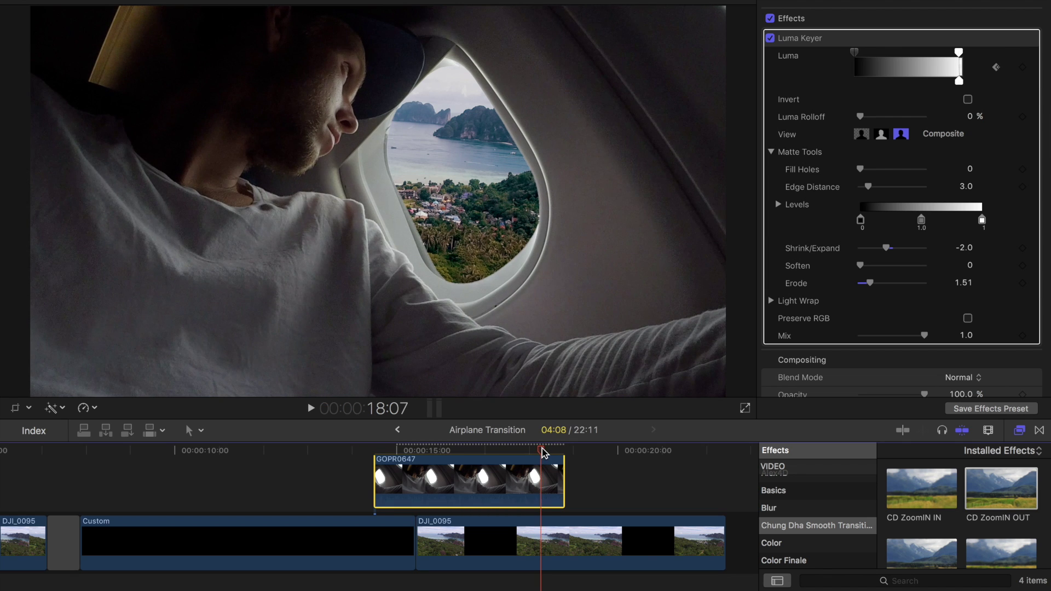
{"action": "key", "text": "super+b"}
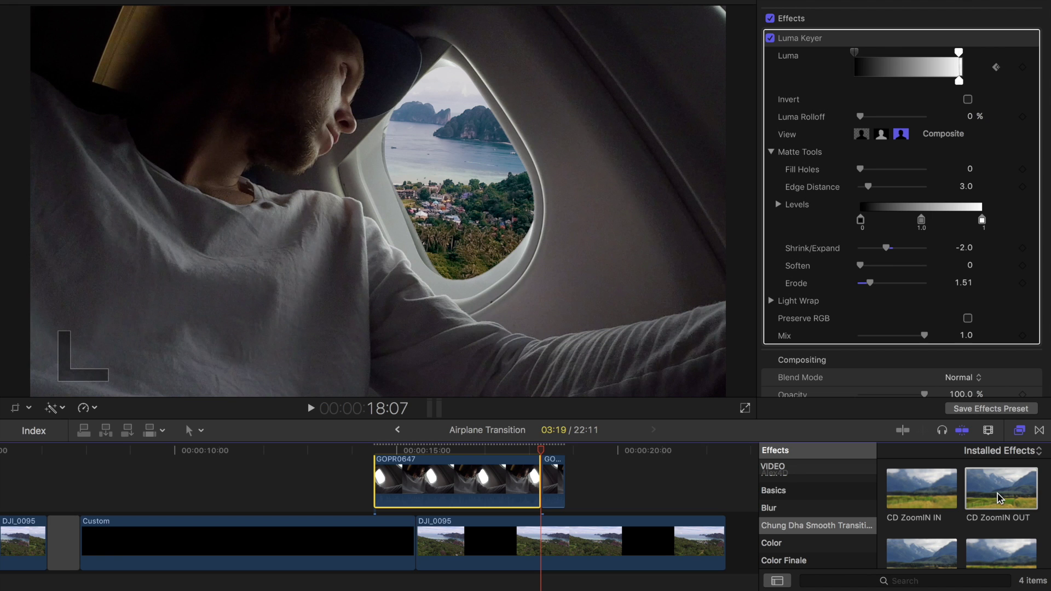
Apply CD ZoomIN OUT to the new short segment and play it forward and backward to review
{"action": "left_click_drag", "start_coordinate": [1000, 499], "coordinate": [561, 490]}
{"action": "key", "text": "space"}
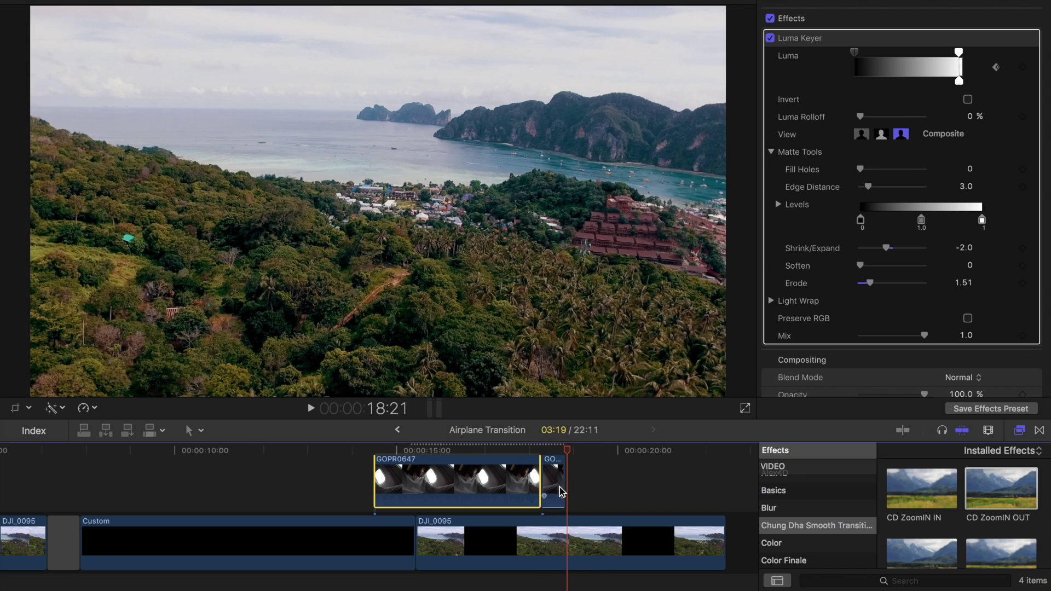
{"action": "key", "text": "j"}
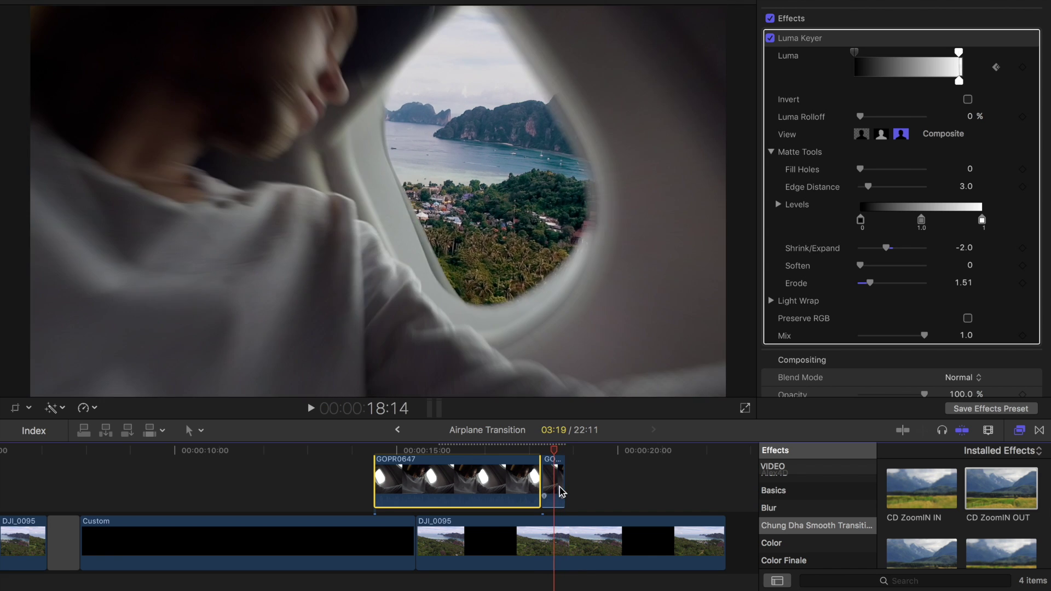